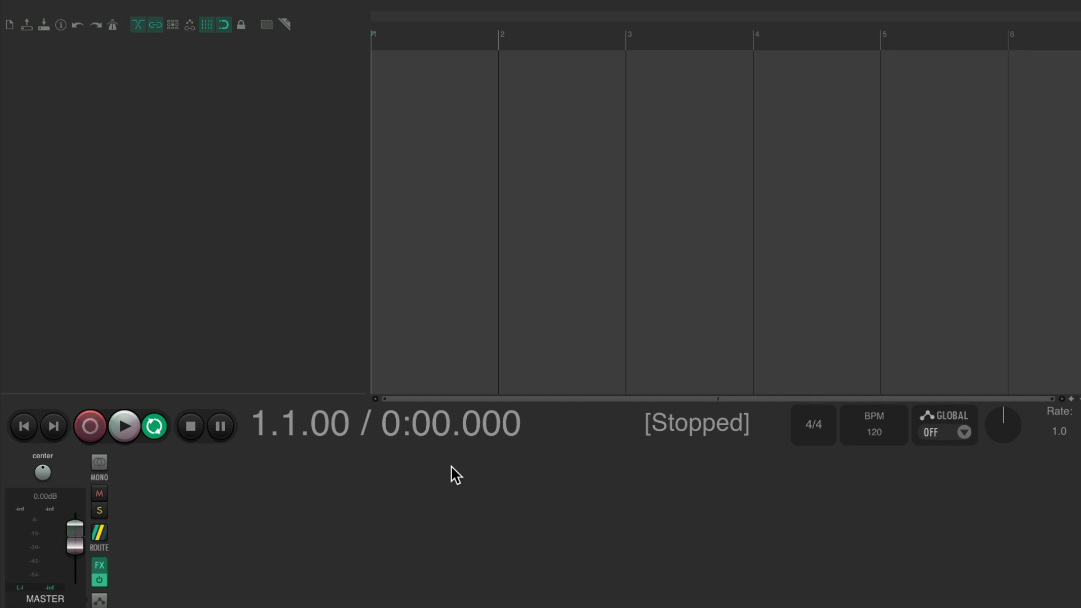
Step: Hide the mixer and run the "View: Show virtual MIDI keyboard" action from the action list
click(131, 7)
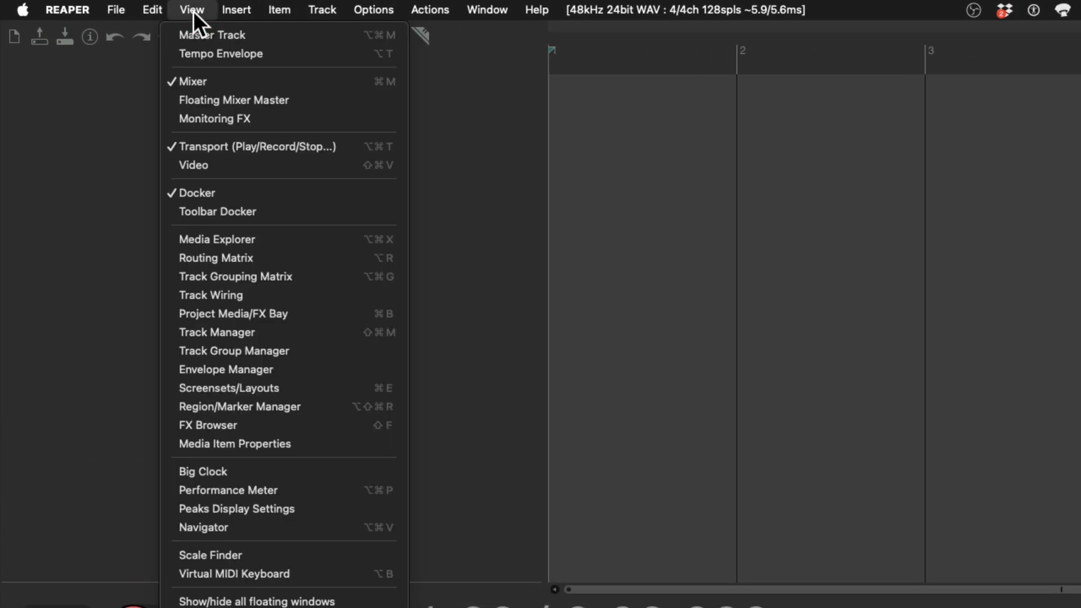
click(166, 79)
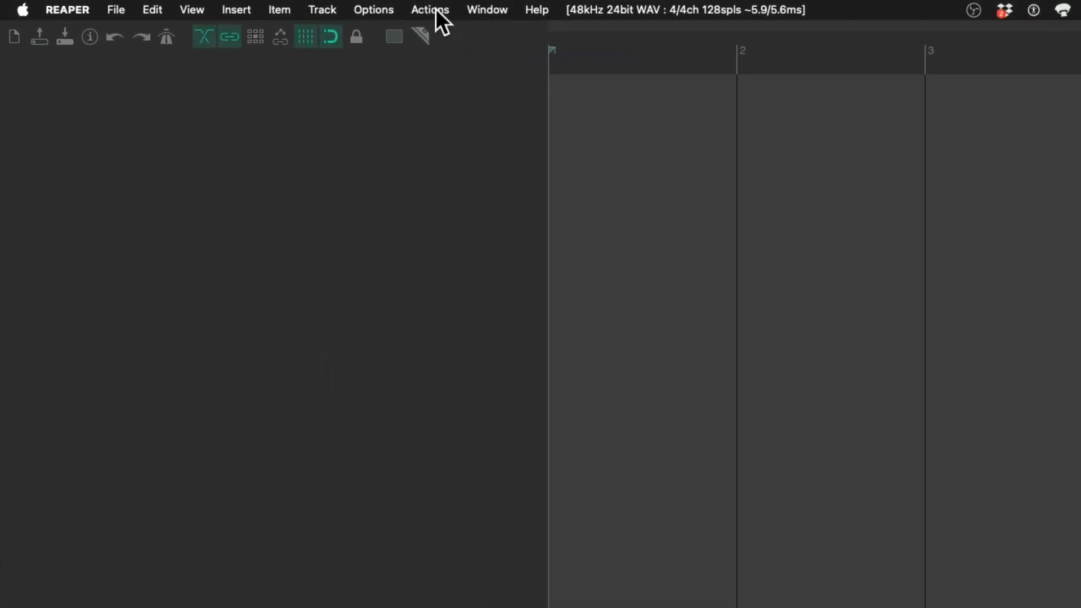
click(436, 9)
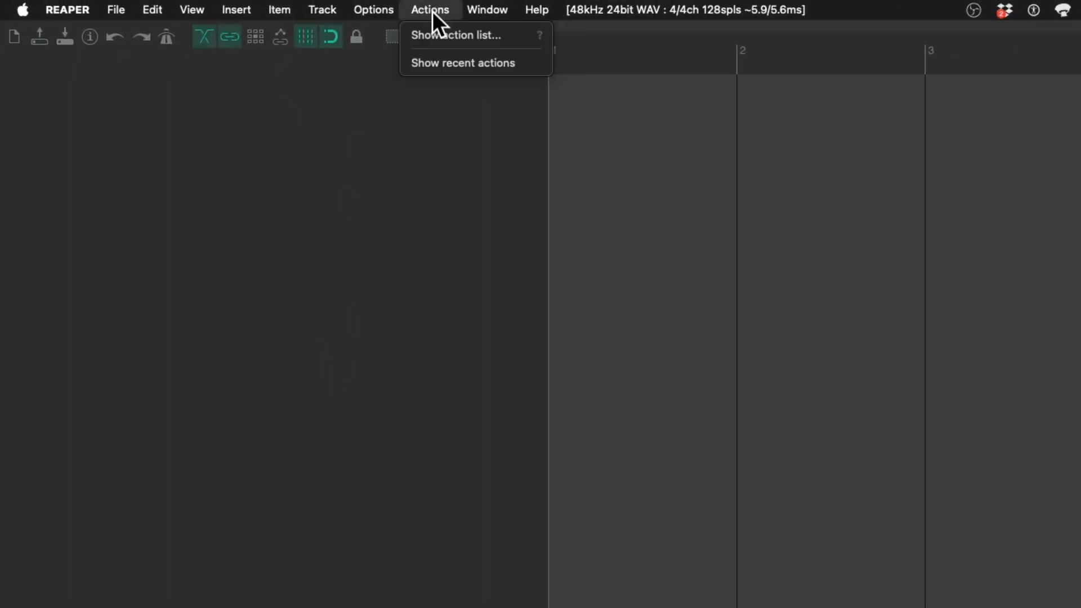
click(410, 34)
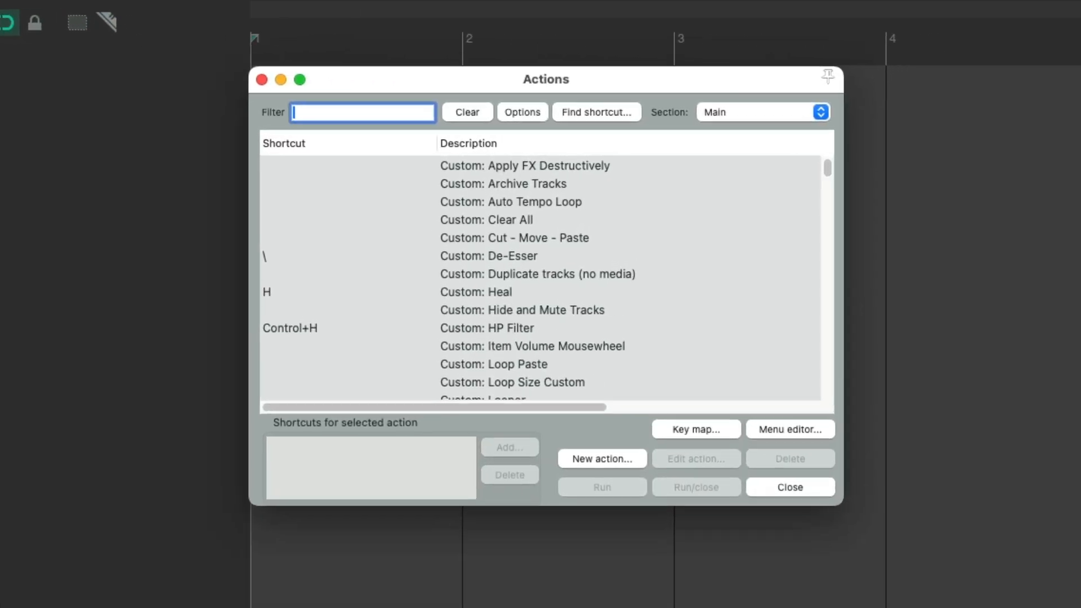
text(virtual)
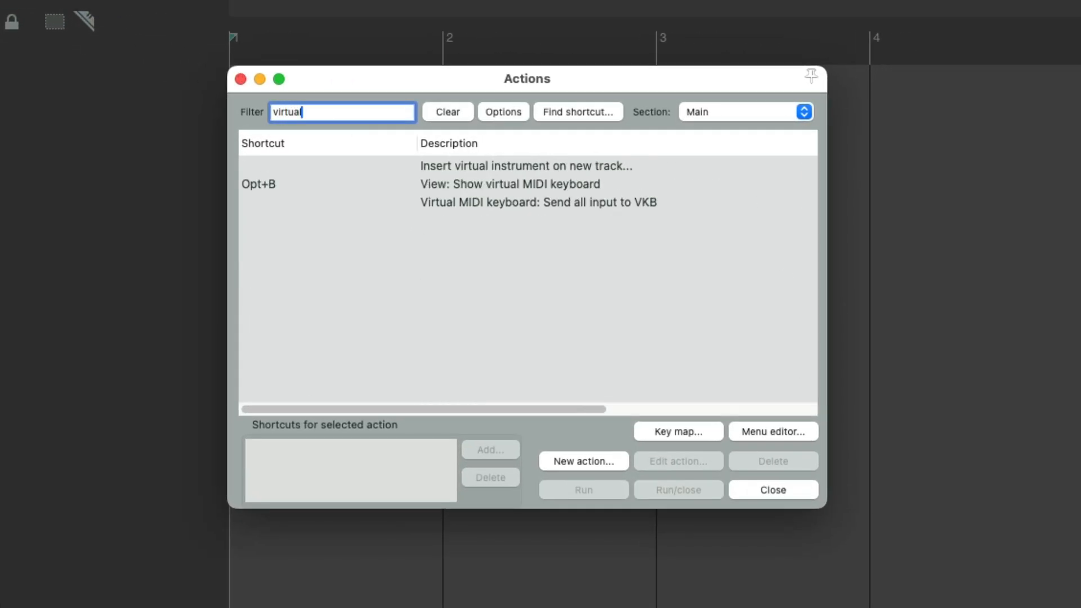
click(491, 183)
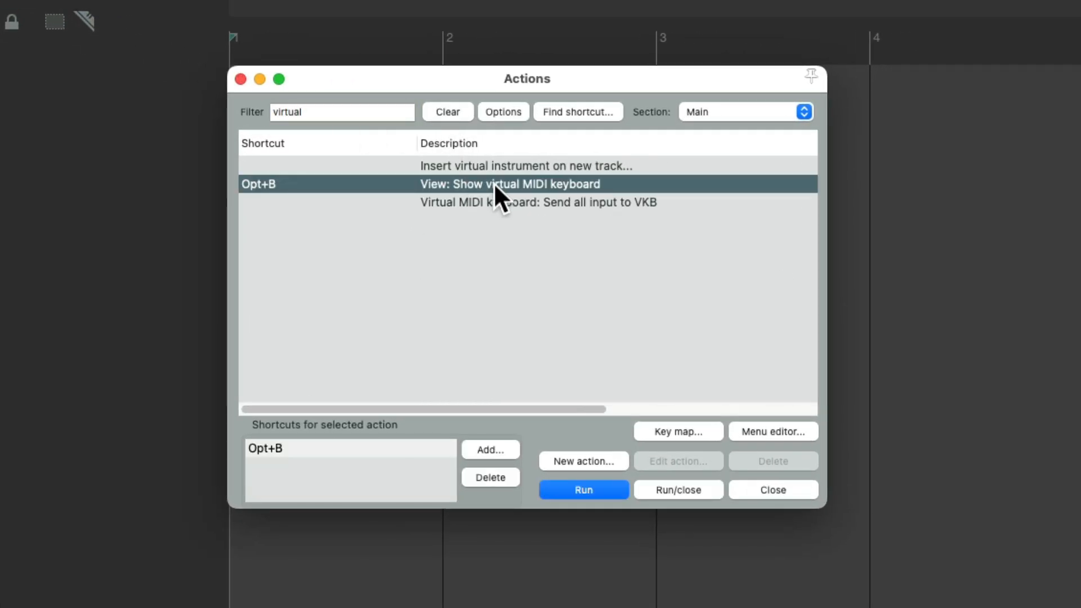
double_click(495, 183)
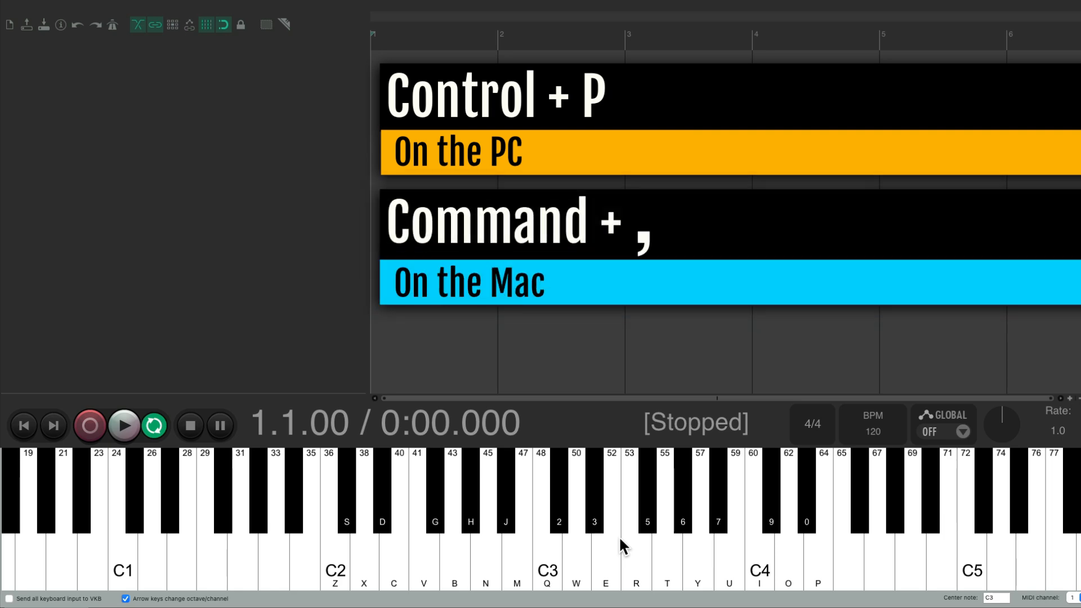
Step: Choose MiniFuse 2 as the audio device in the preferences
key(super+comma)
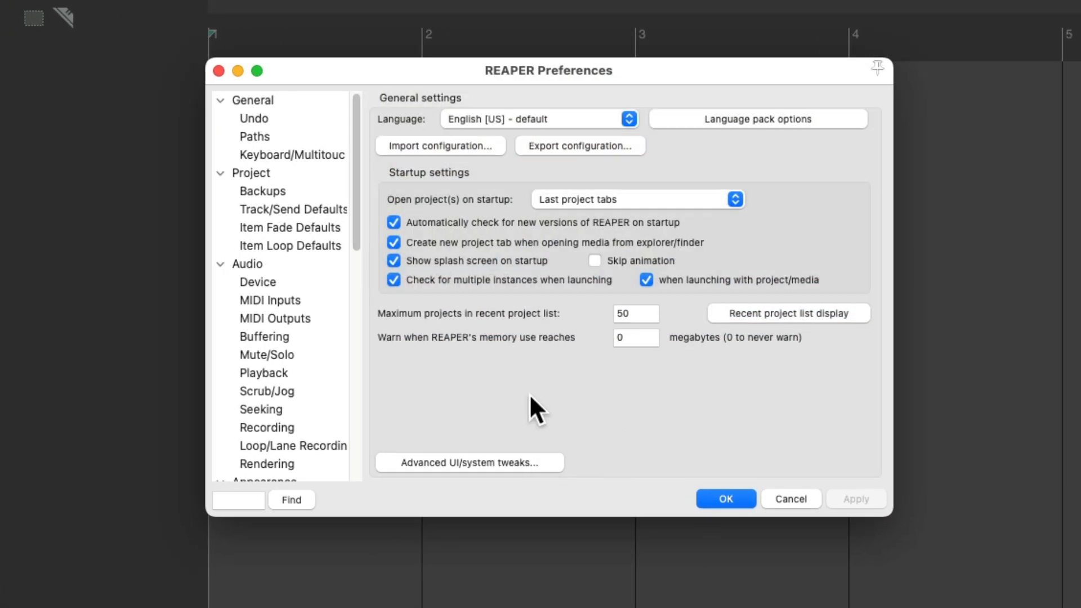
click(313, 281)
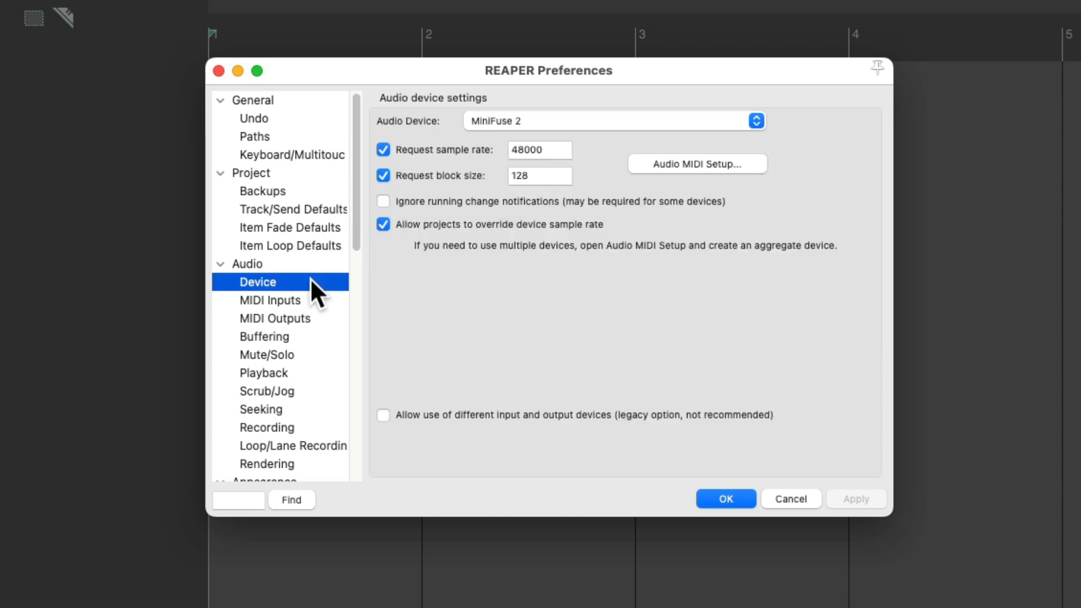
click(582, 121)
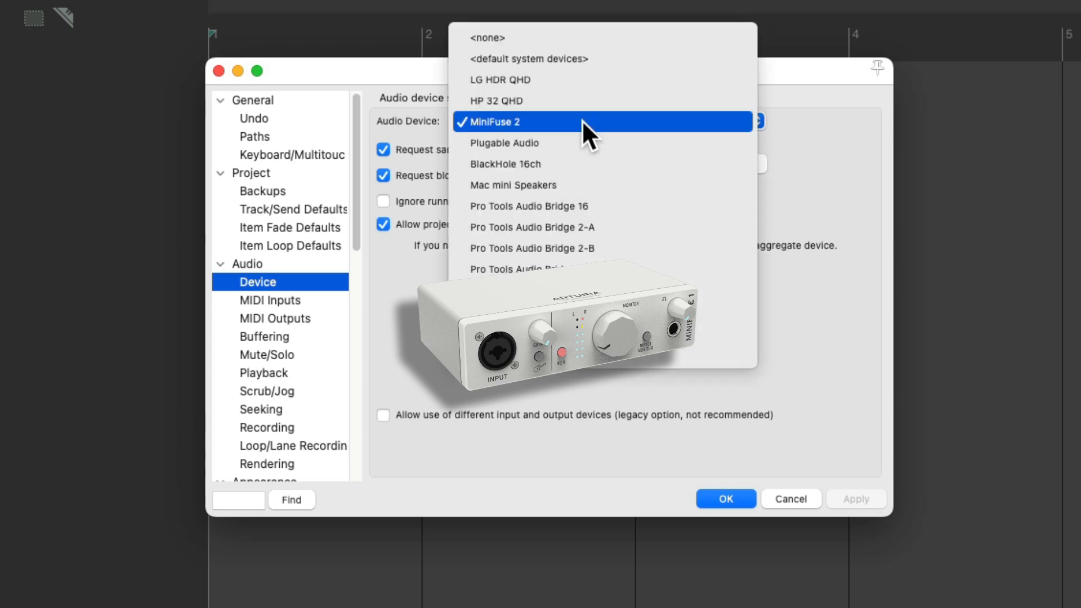
click(589, 124)
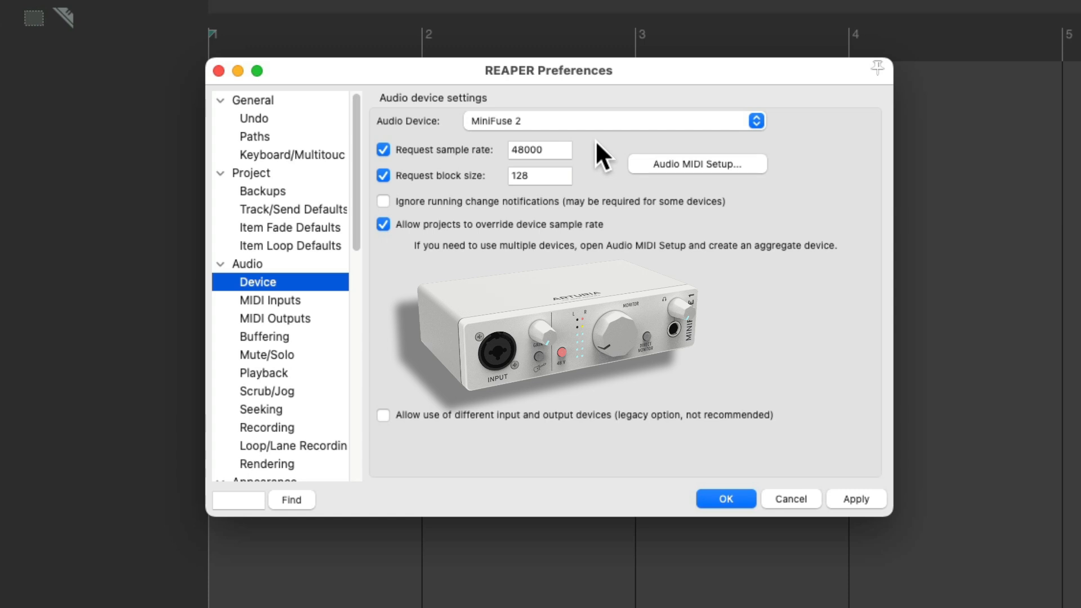
Step: Select the Arturia Minilab3 MIDI device among the MIDI inputs and accept the preferences
click(321, 300)
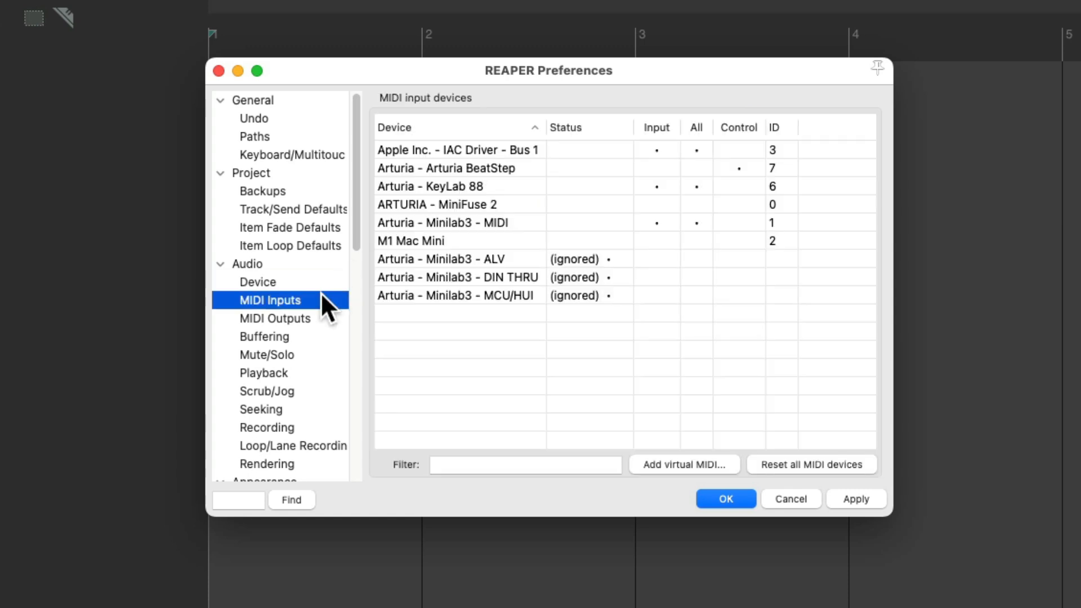
click(530, 225)
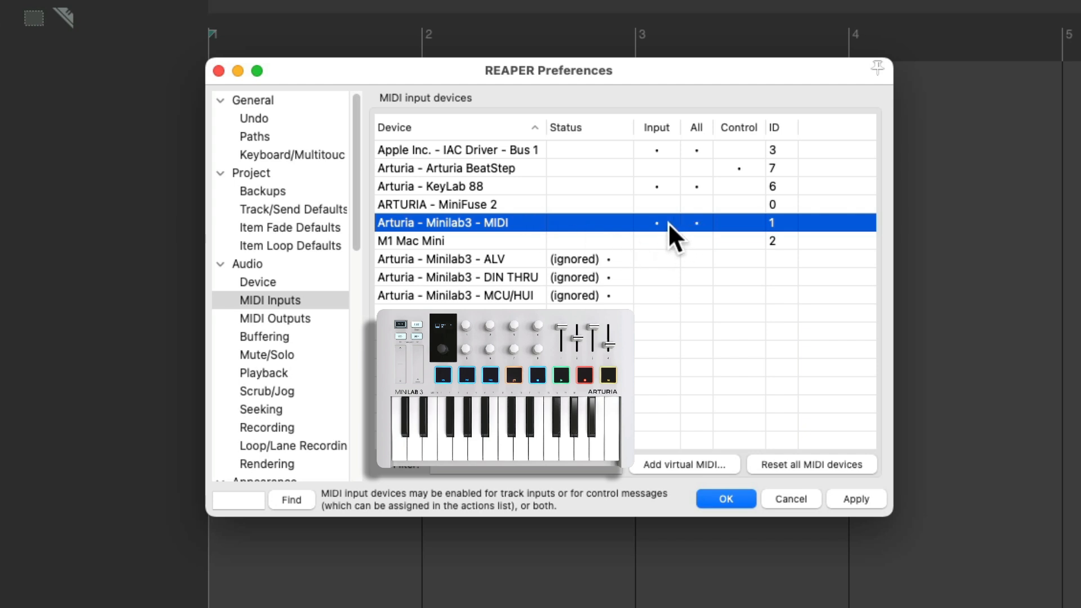
click(741, 498)
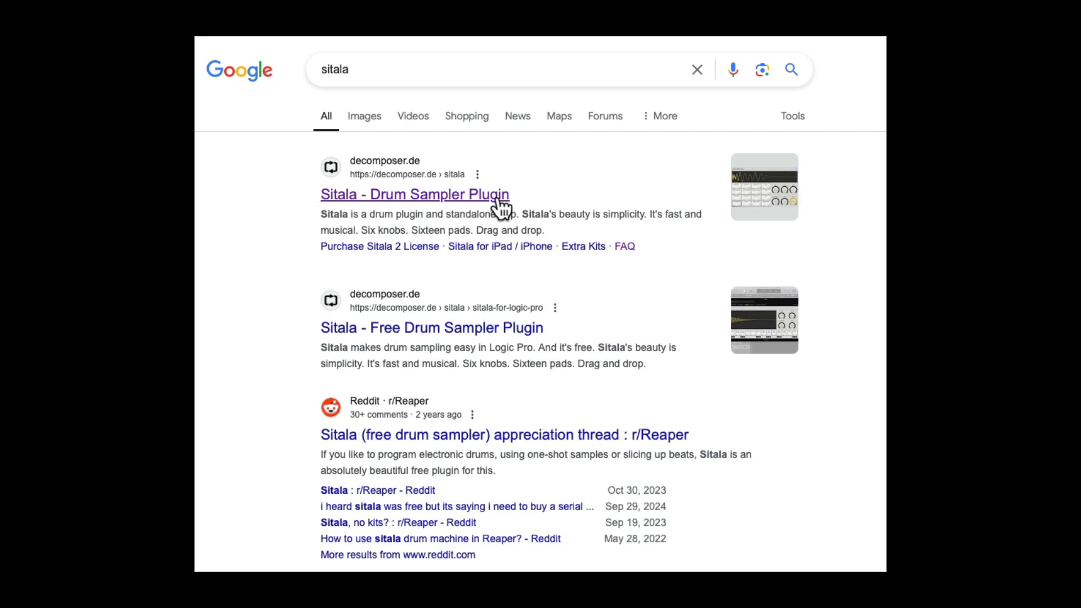
Step: Switch to the browser, open the Sitala drum sampler site and follow its FAQ's link for the free 1.0 version
click(462, 208)
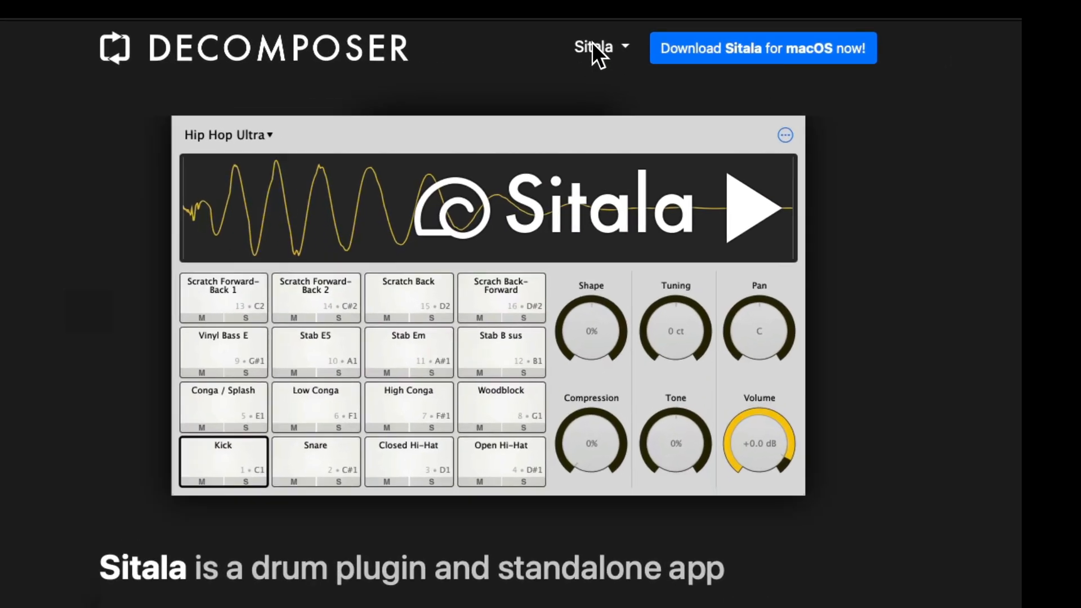
click(619, 53)
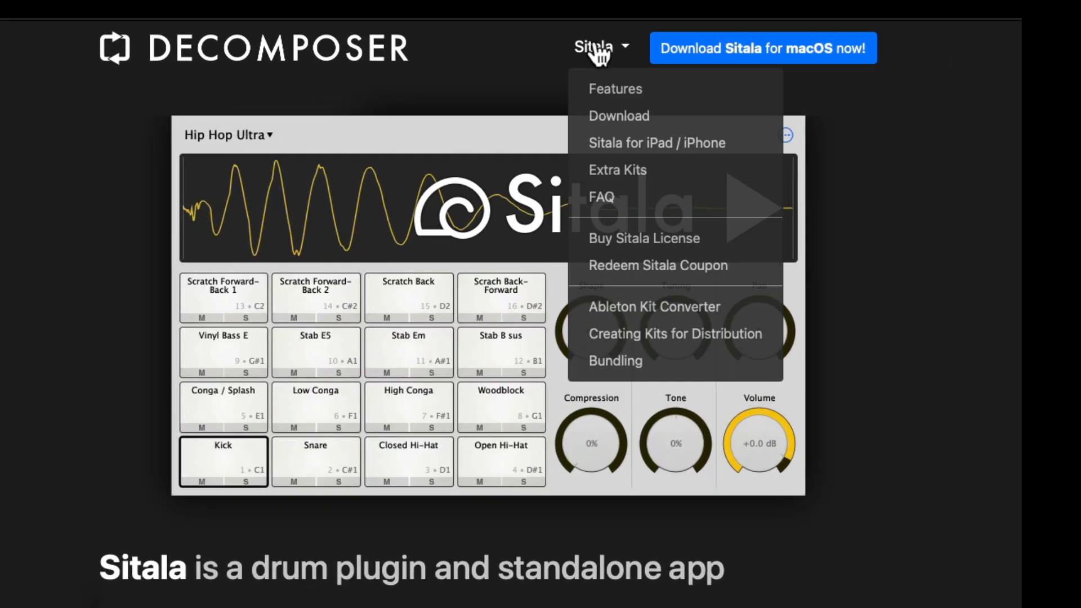
click(584, 210)
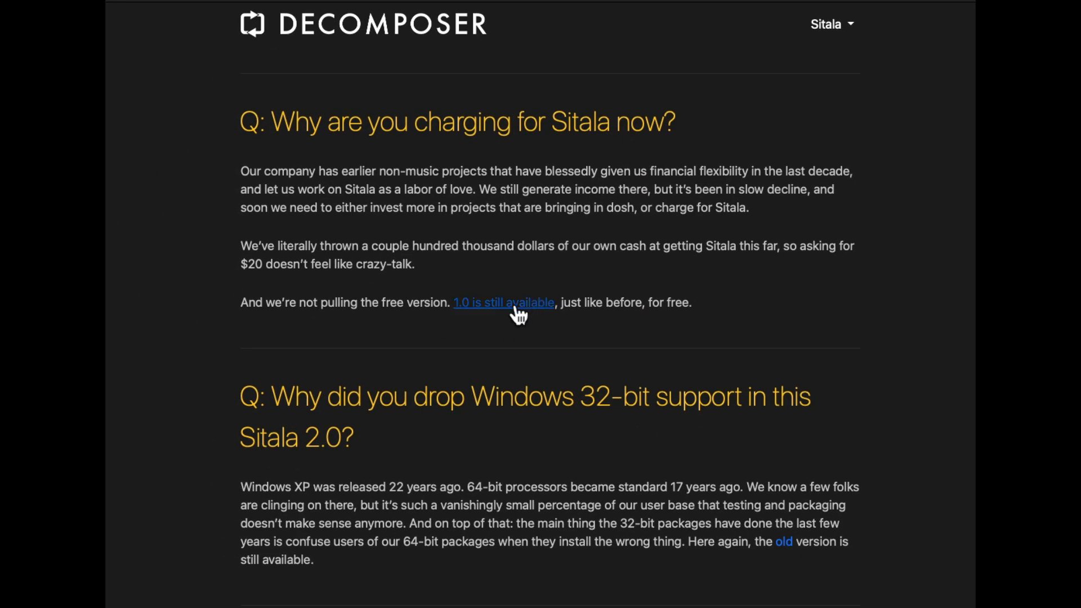
click(516, 306)
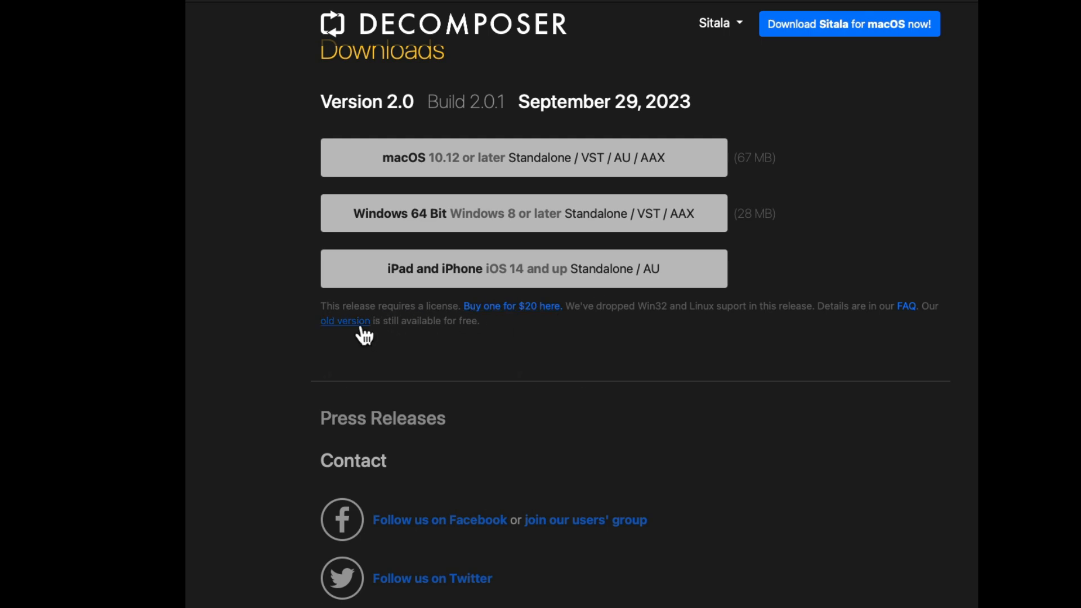
Step: Reveal the old free version on Sitala's downloads page and compare the Version 2.0 and 1.0 installers
click(364, 323)
scroll(864, 389, down, 3)
scroll(865, 388, down, 2)
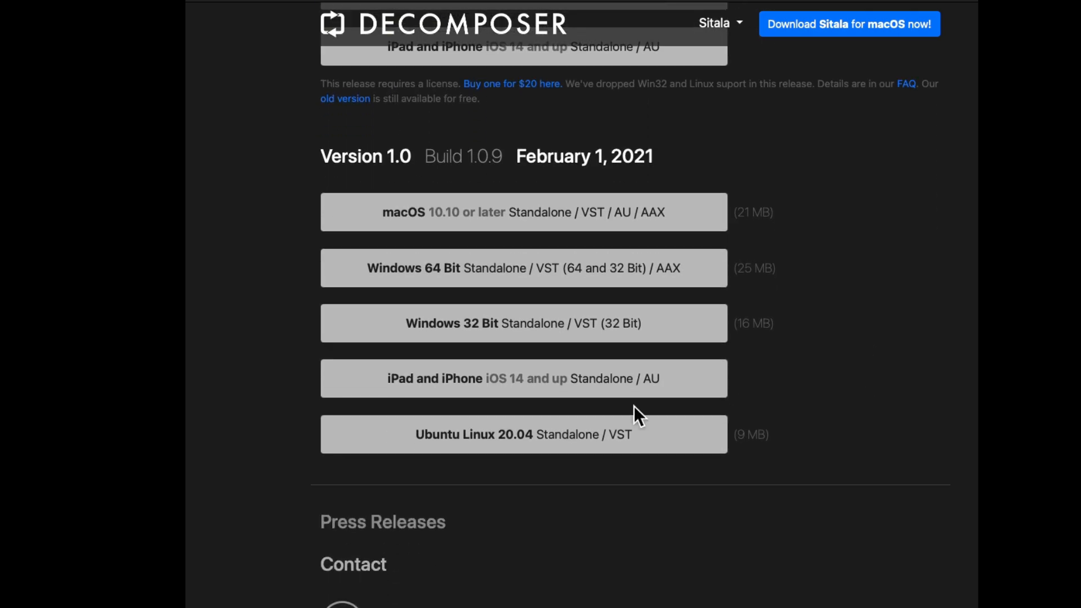
scroll(688, 401, up, 3)
scroll(689, 401, up, 3)
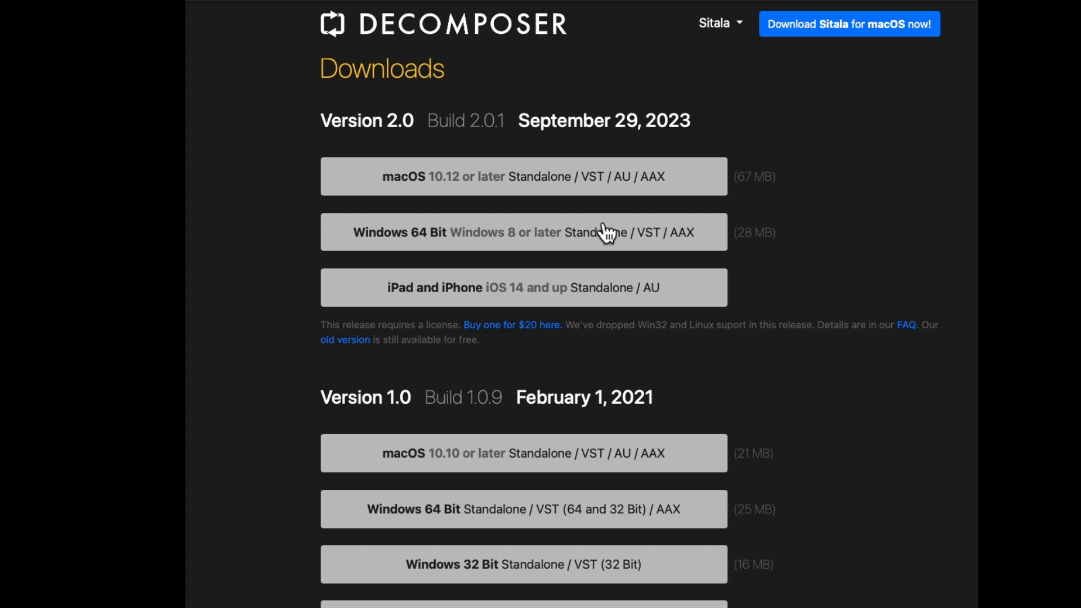
scroll(646, 315, down, 5)
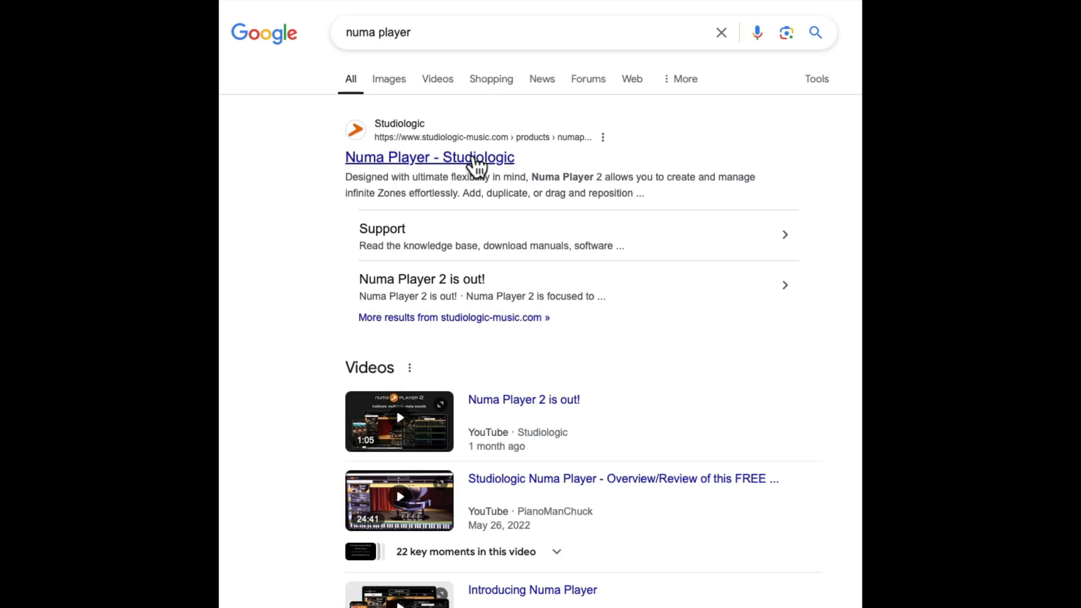
Step: Open the Studiologic Numa Player page from the search results and go to its download
click(476, 163)
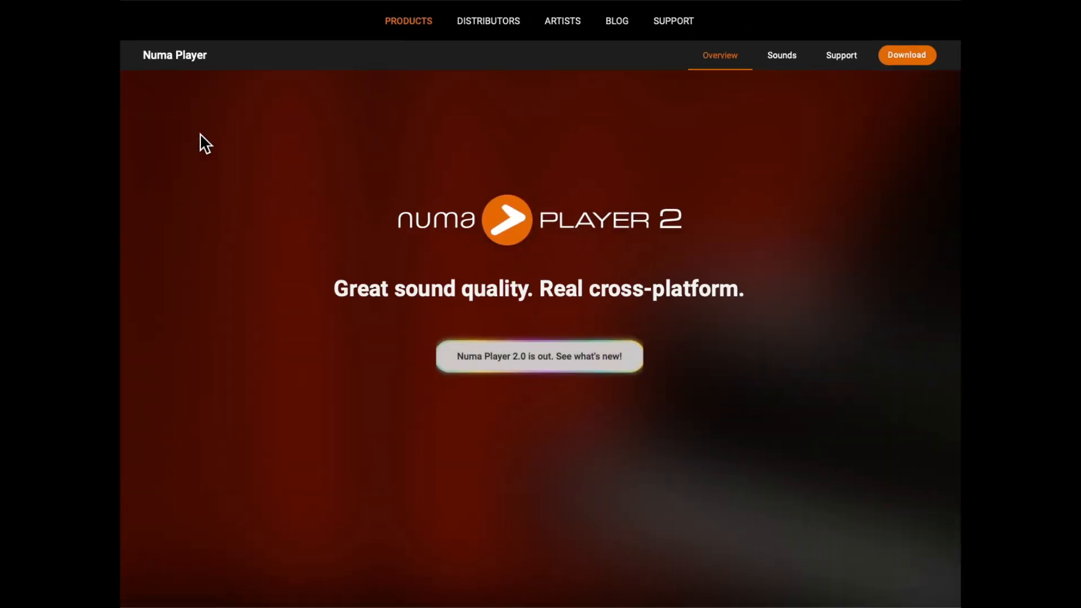
click(903, 58)
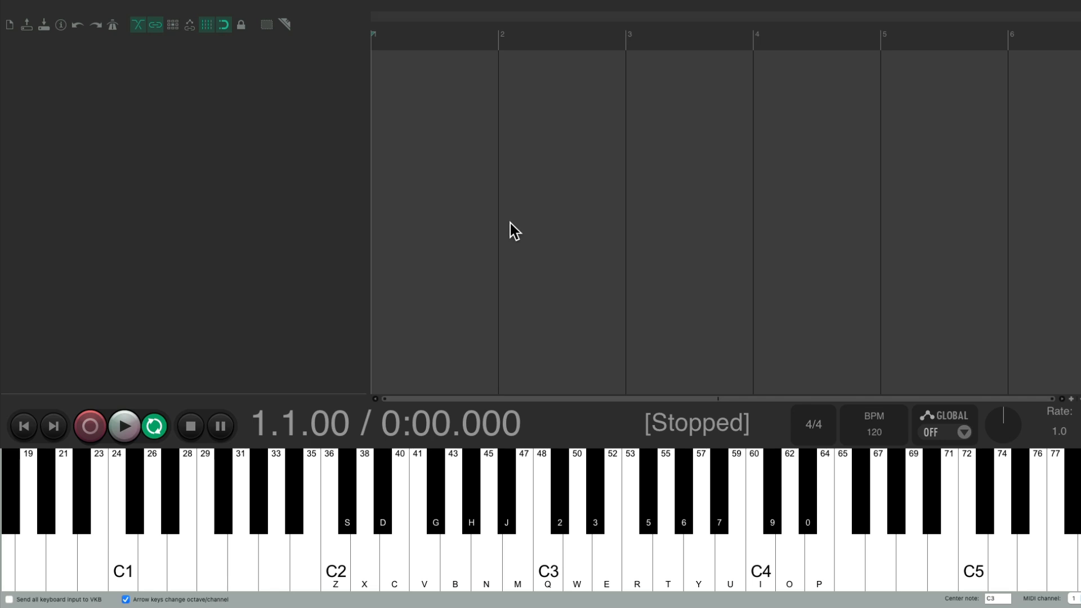
Step: Return to REAPER, insert a new track and arm it for recording
double_click(228, 134)
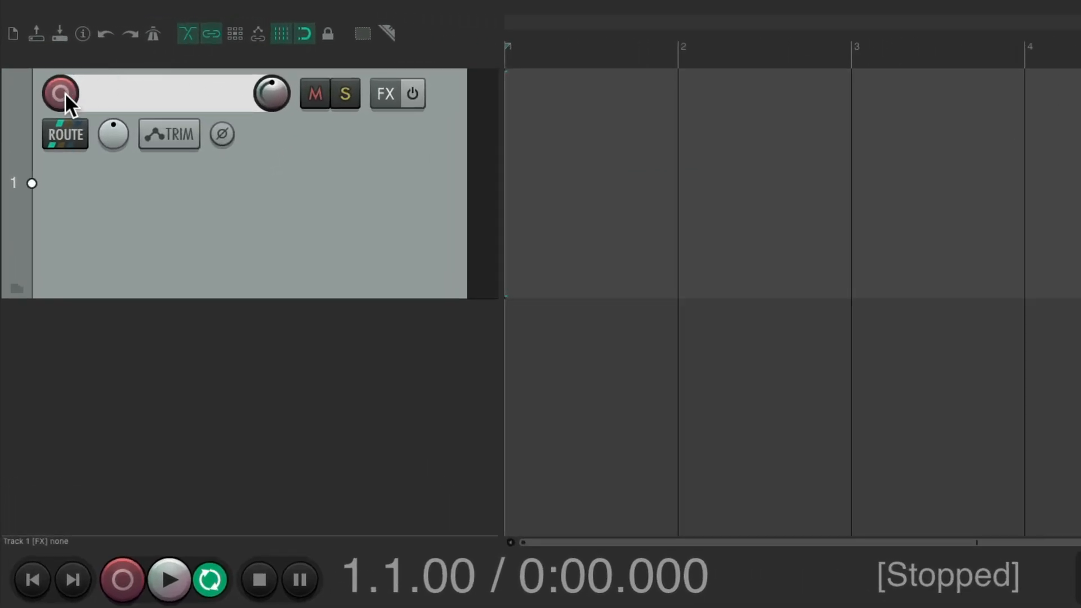
click(64, 92)
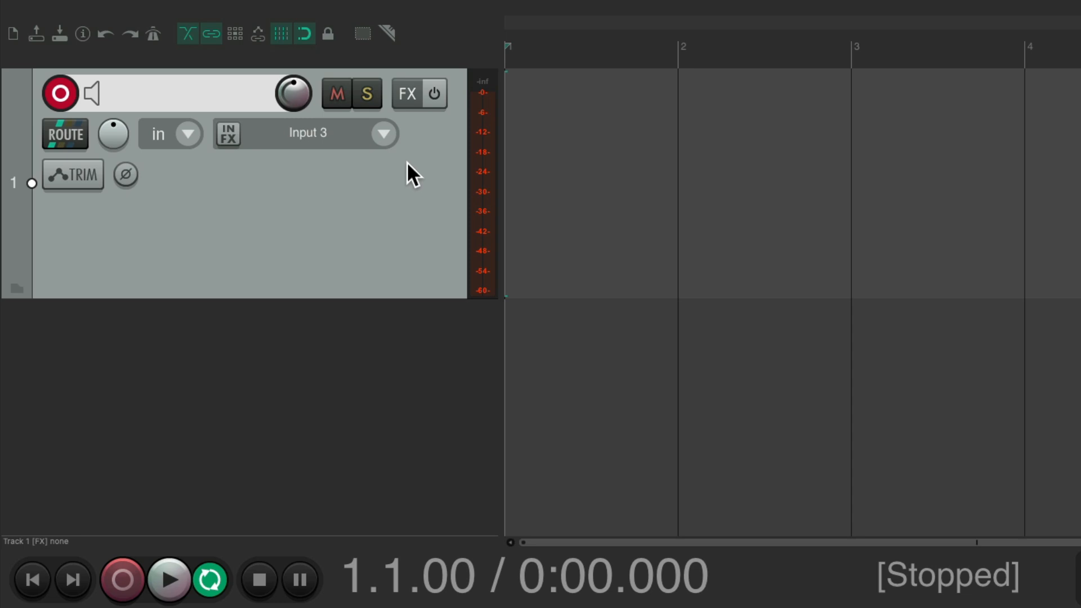
Step: Set track 1's record input to all MIDI inputs on all channels
click(383, 134)
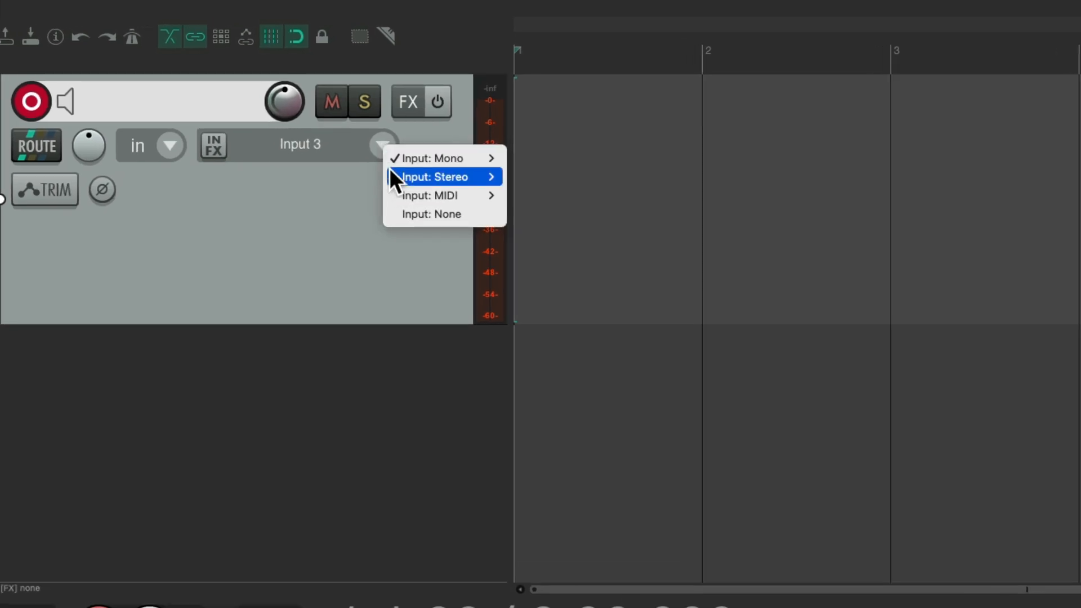
mouse_move(393, 174)
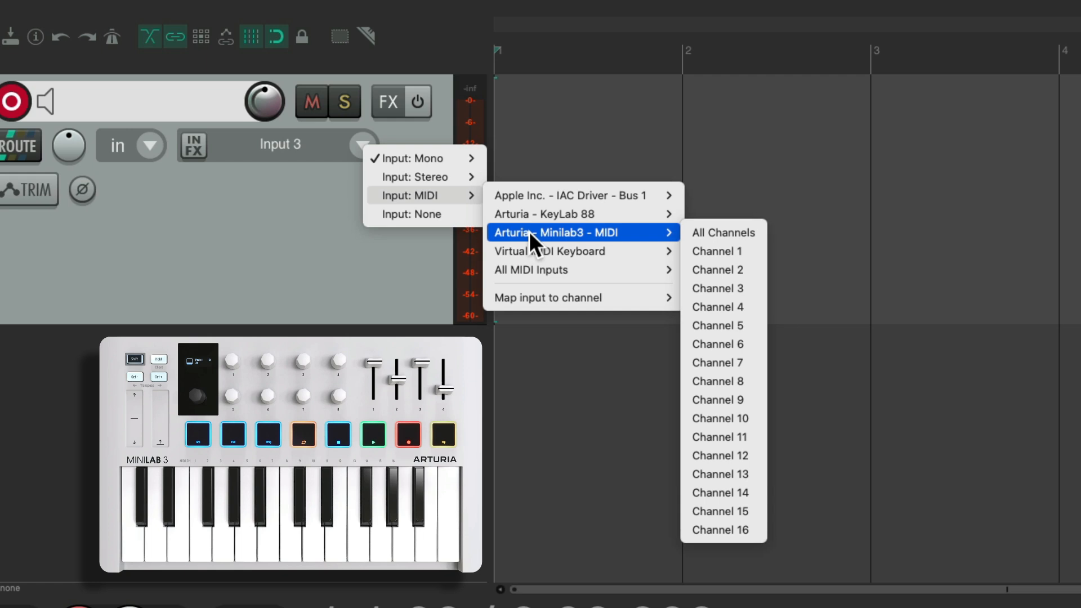
mouse_move(535, 271)
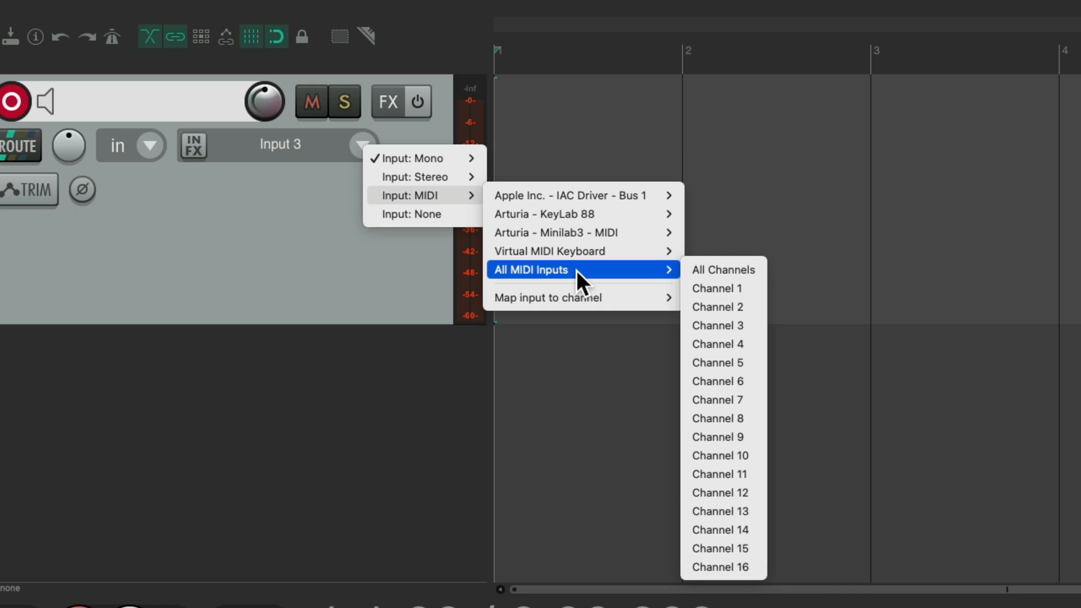
mouse_move(611, 254)
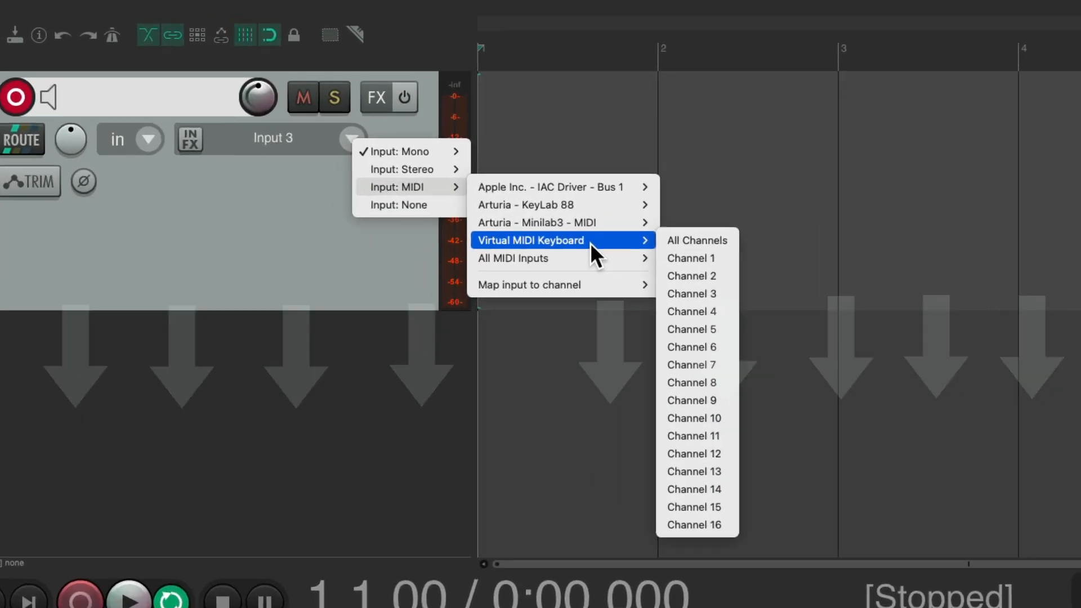
mouse_move(609, 270)
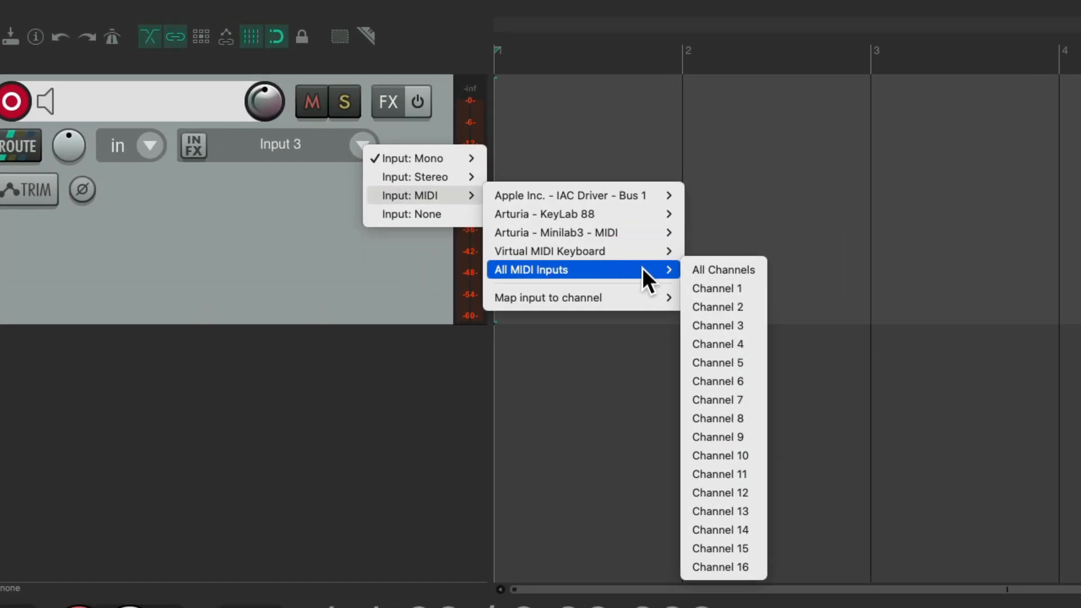
click(684, 270)
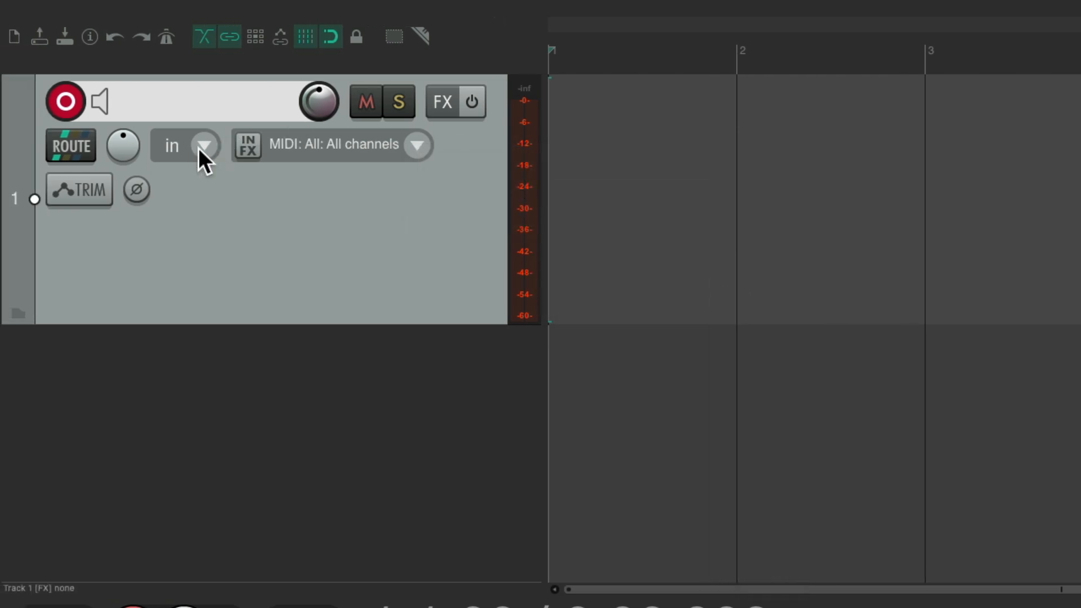
Step: Set track 1's record mode to MIDI overdub and enable automatic record-arm when the track is selected
click(198, 148)
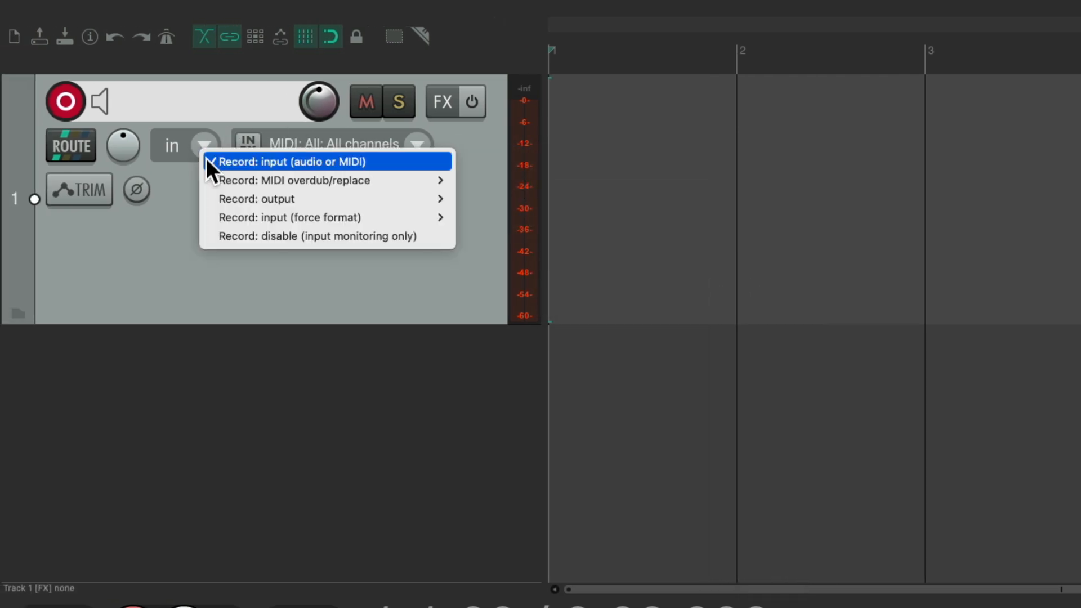
mouse_move(212, 180)
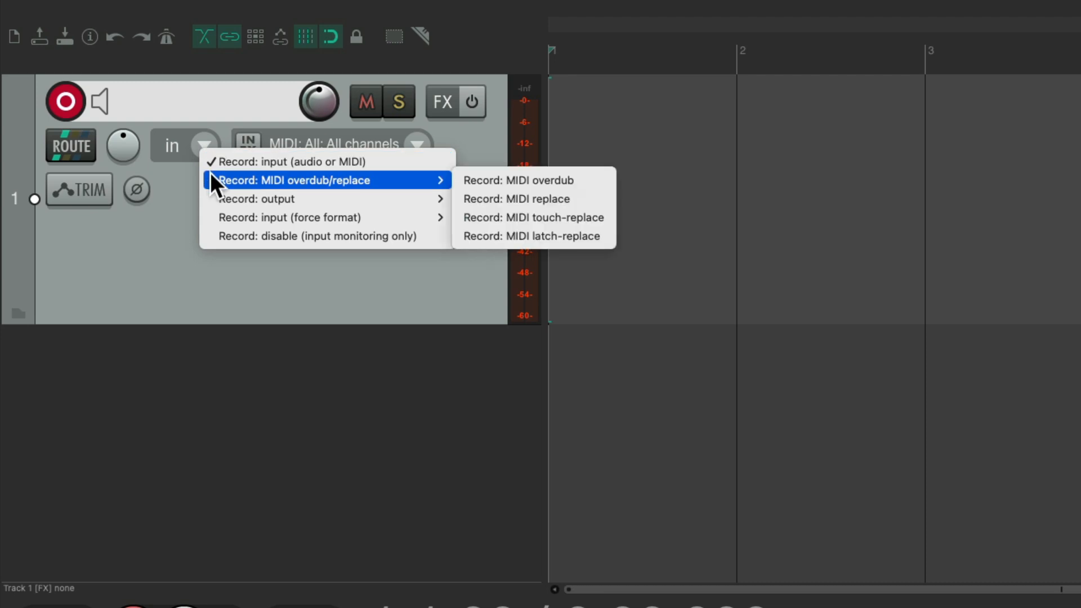
click(461, 181)
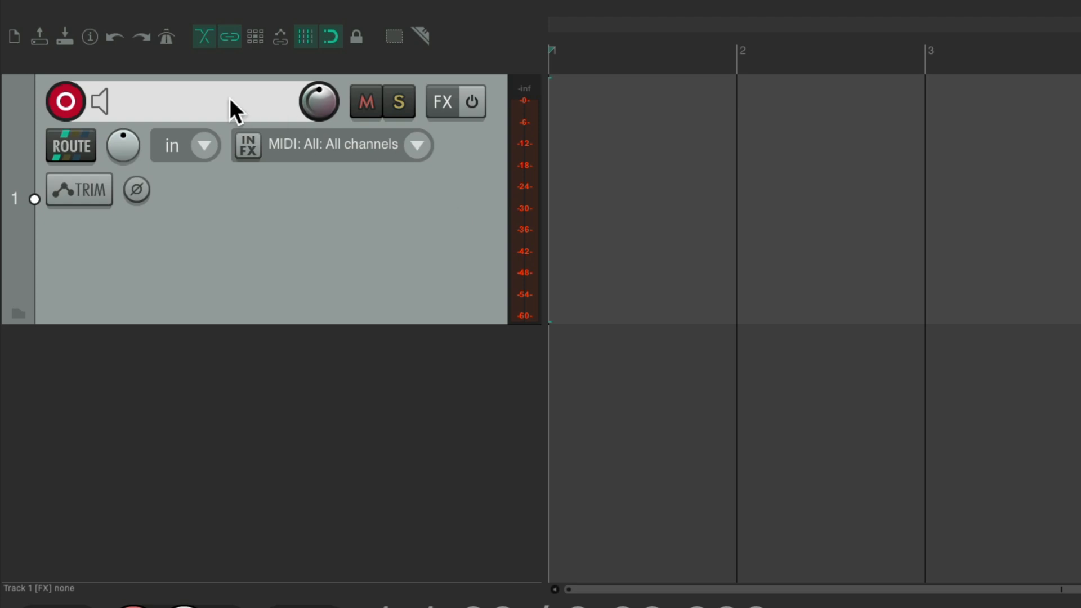
right_click(73, 106)
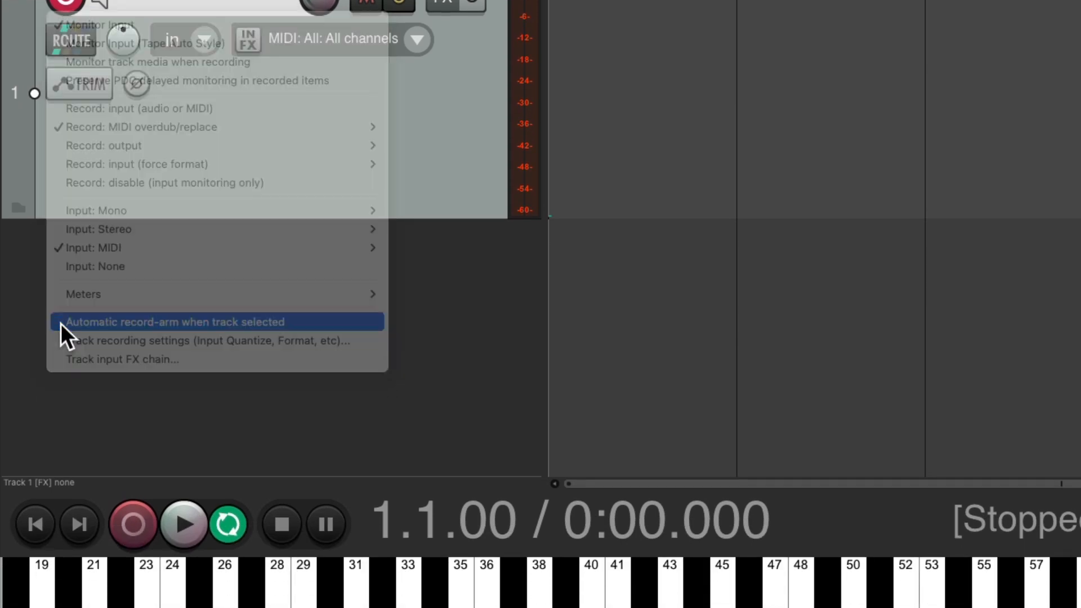
Step: Turn on automatic record-arm for track 1 and test it by deselecting and reselecting the track
click(61, 324)
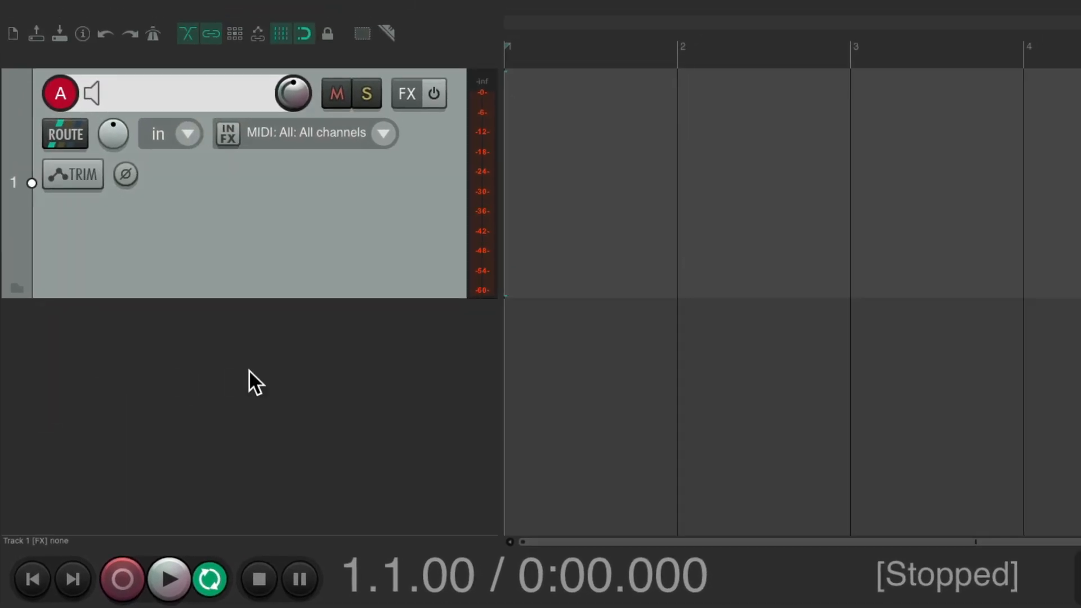
click(332, 371)
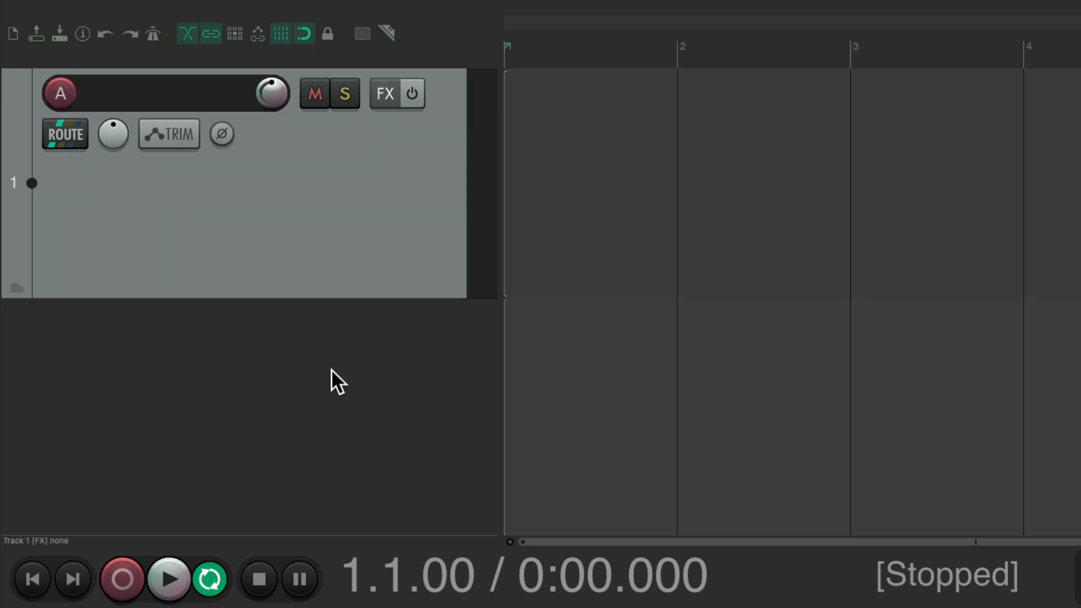
click(359, 206)
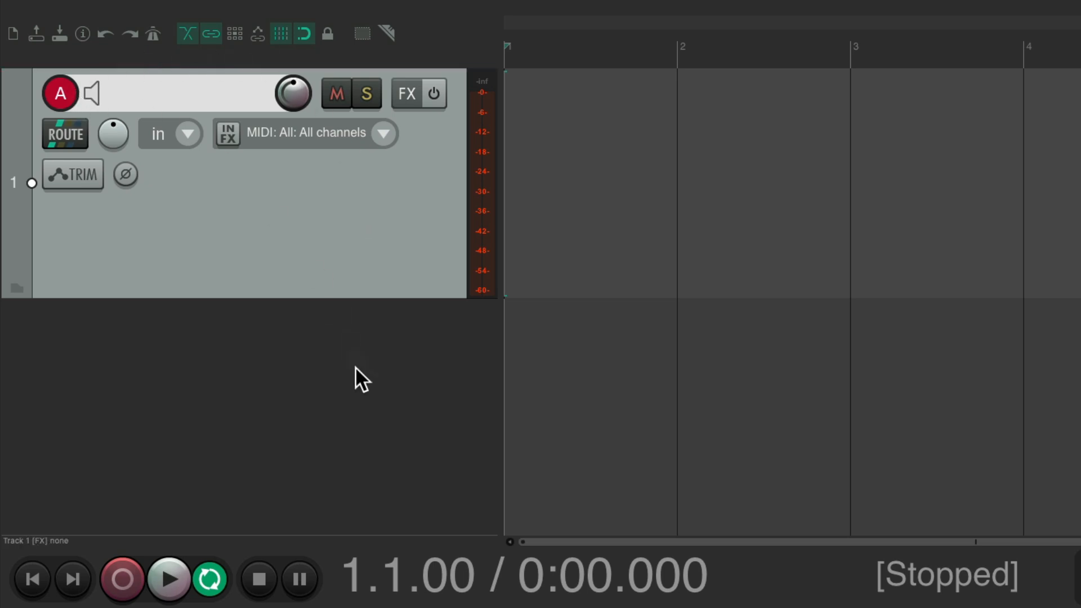
click(357, 383)
click(372, 232)
Step: Enable MIDI recording quantize to 1/16 notes in track 1's recording settings
click(335, 130)
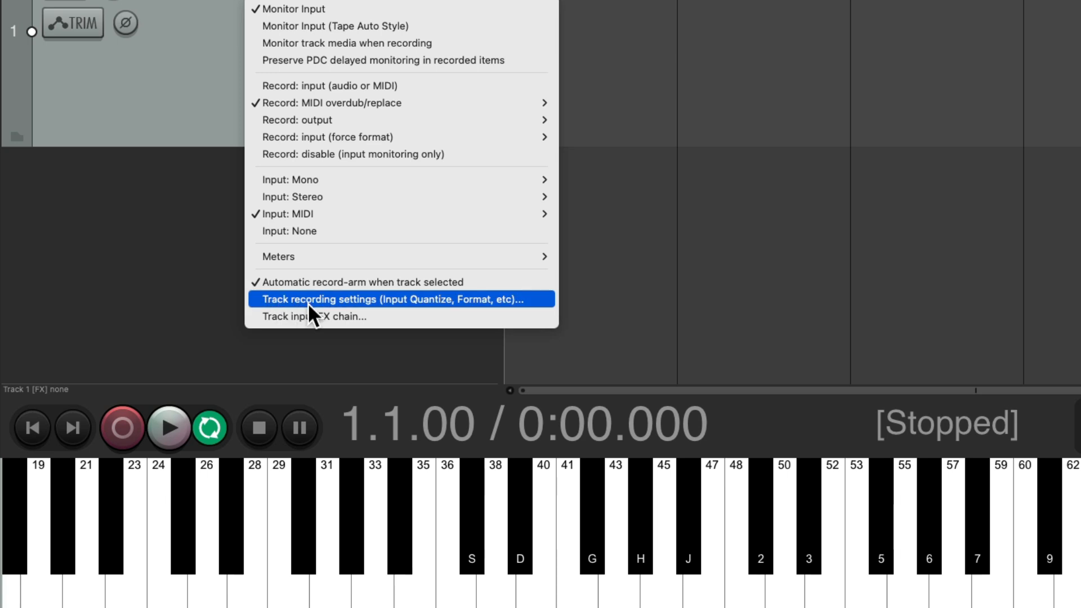
click(403, 299)
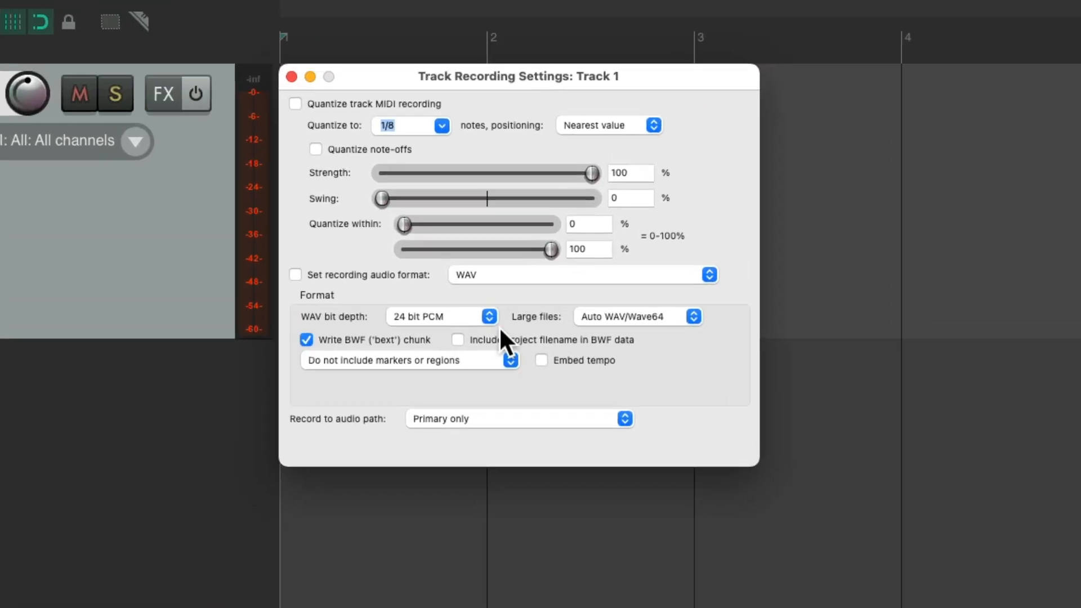
click(294, 104)
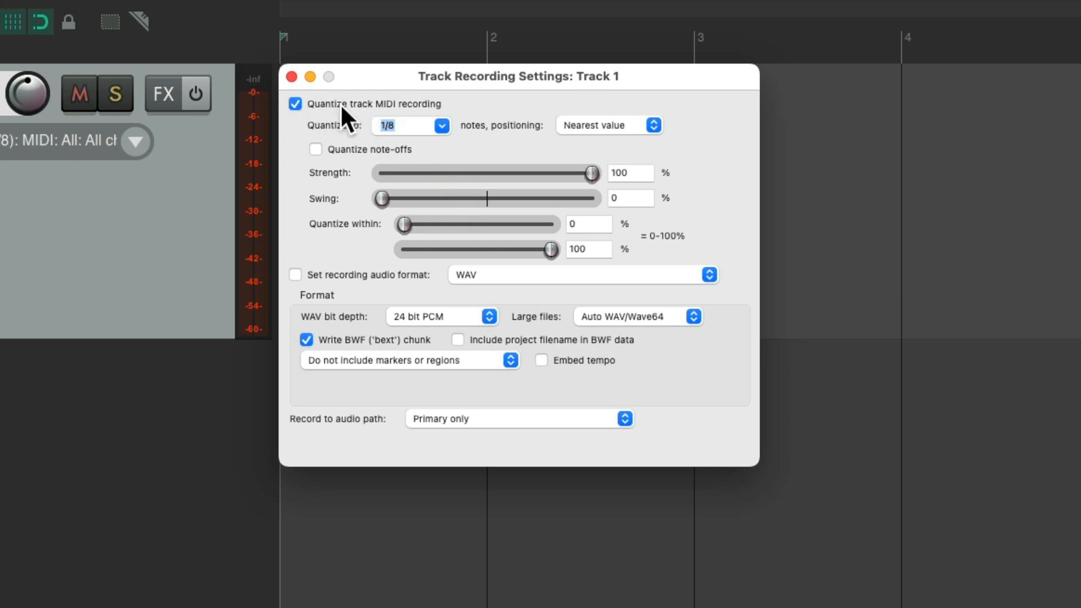
click(441, 126)
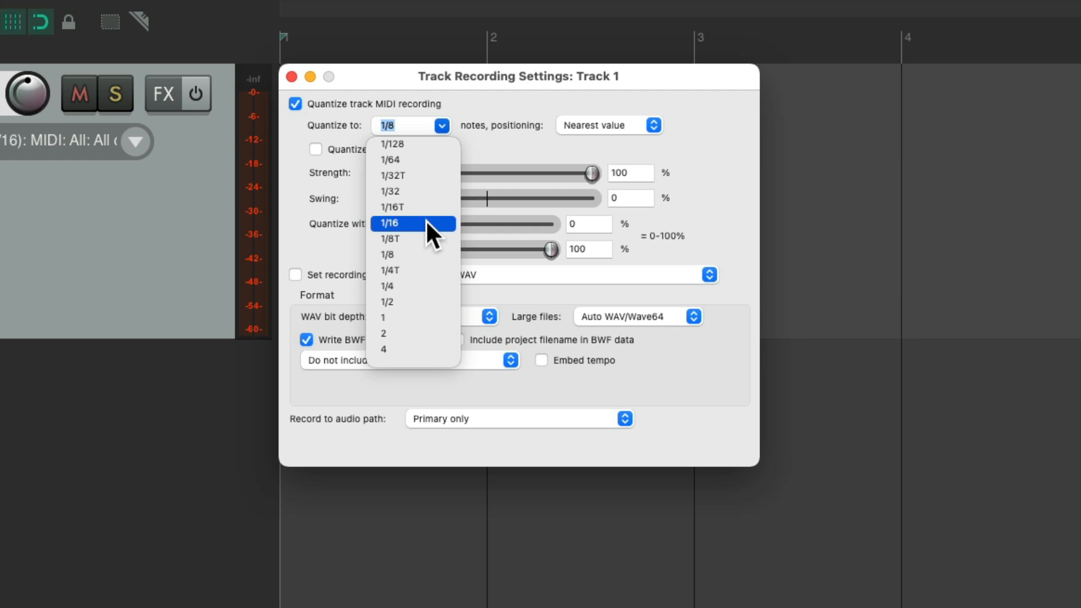
click(427, 224)
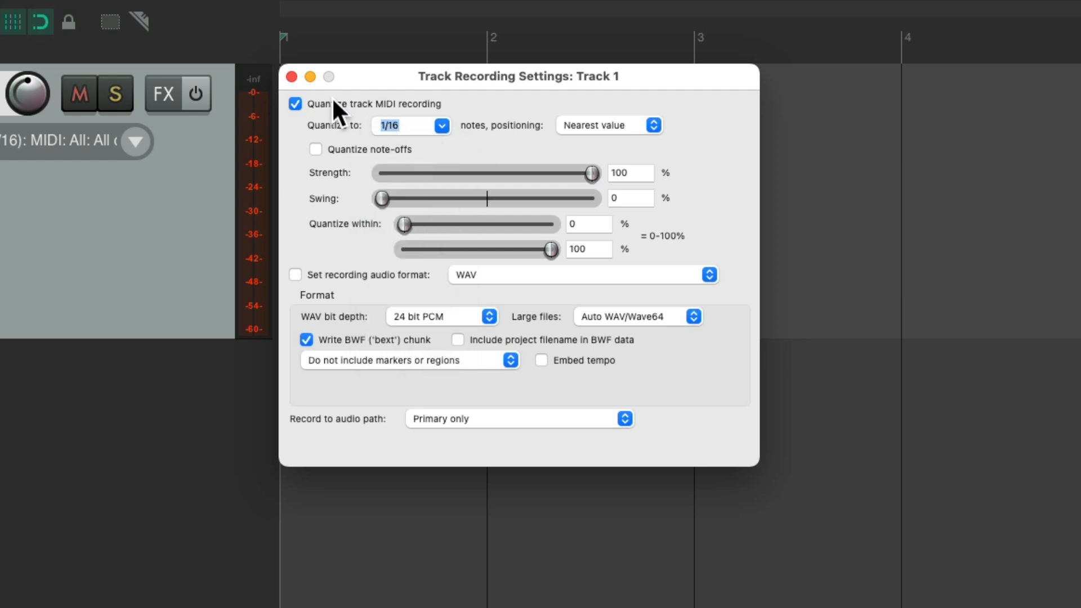
click(292, 76)
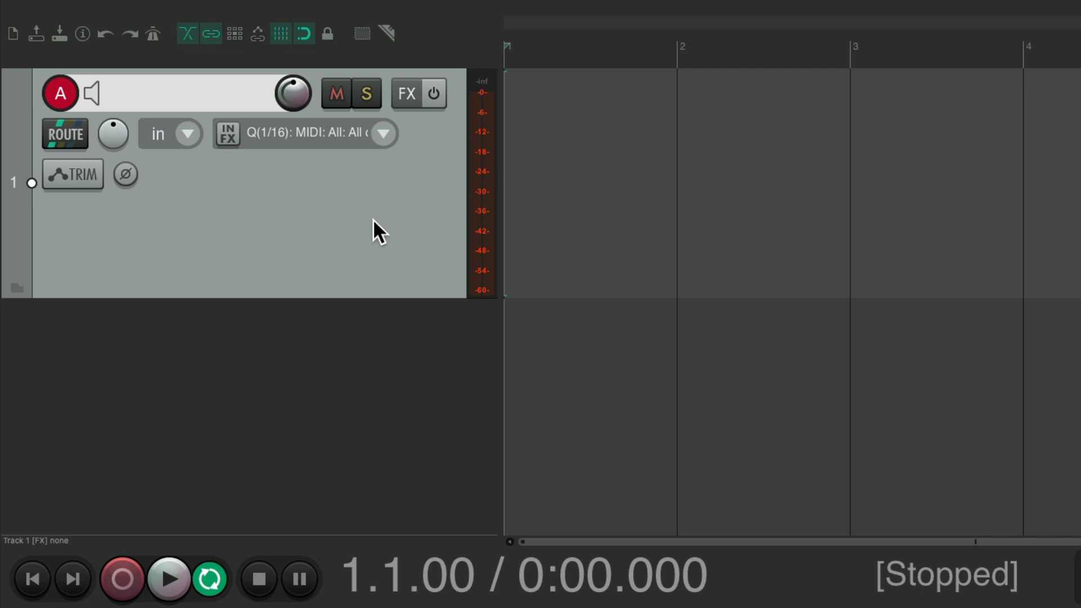
Step: Save track 1 as a track template named New MIDI Track
right_click(377, 206)
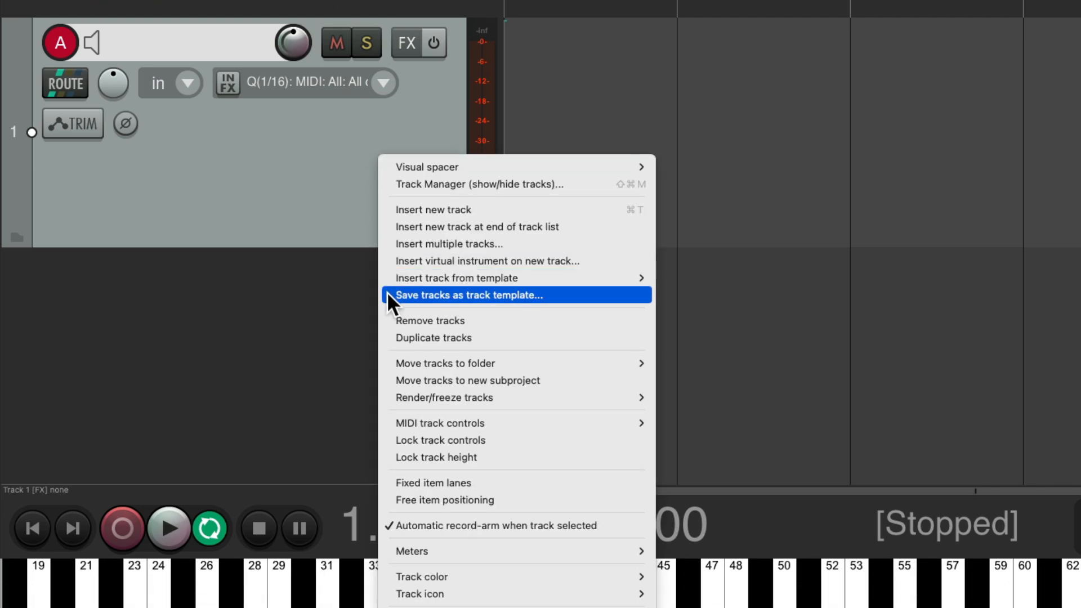
click(387, 292)
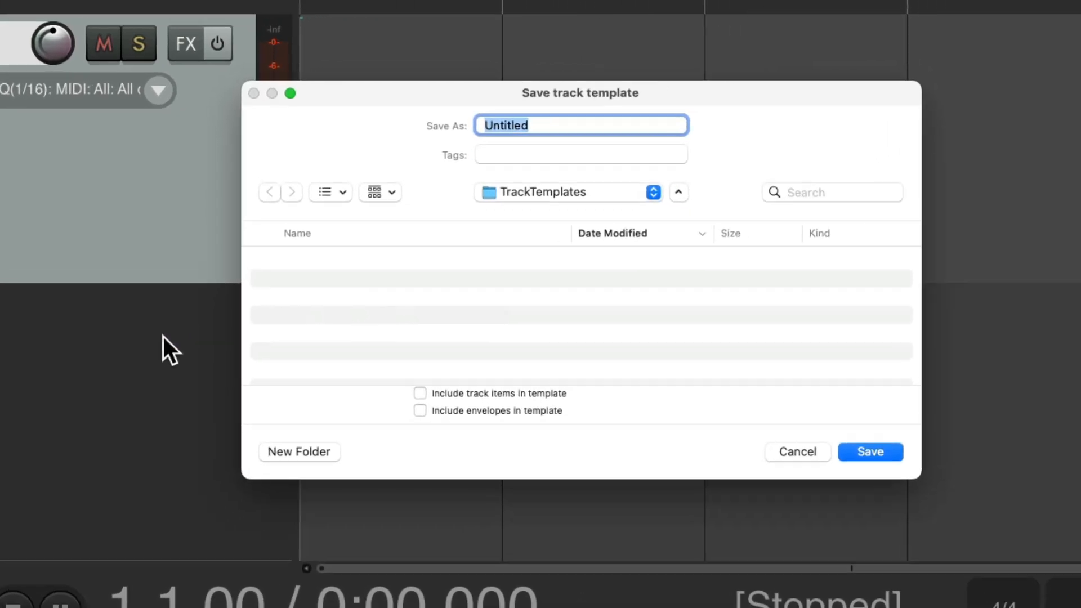
text(New MIDI Track)
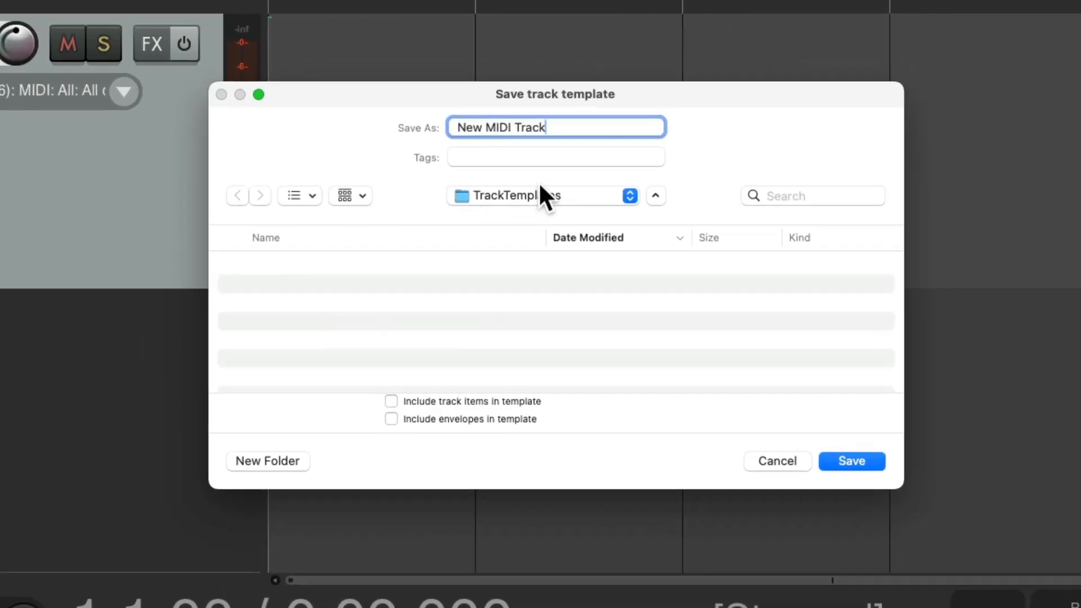
key(Return)
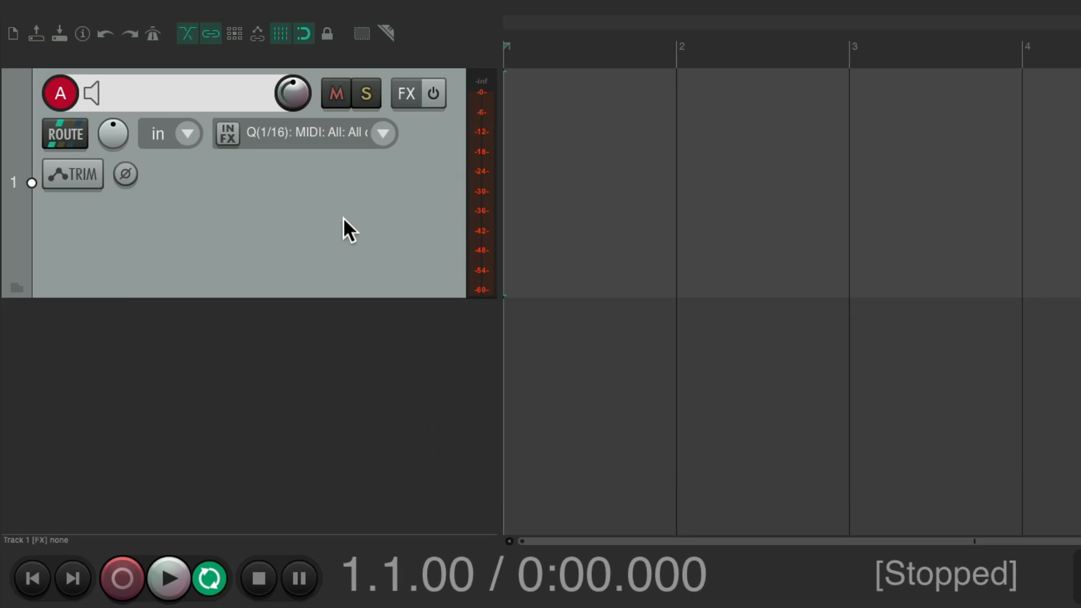
Step: Delete track 1 and insert a fresh track from the New MIDI Track template
key(Delete)
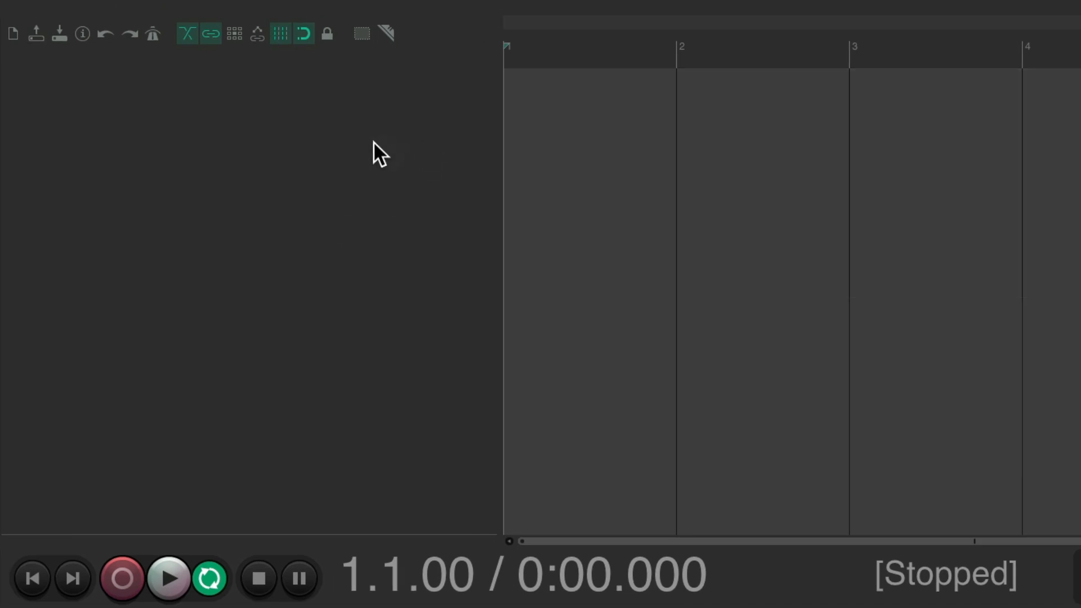
right_click(373, 141)
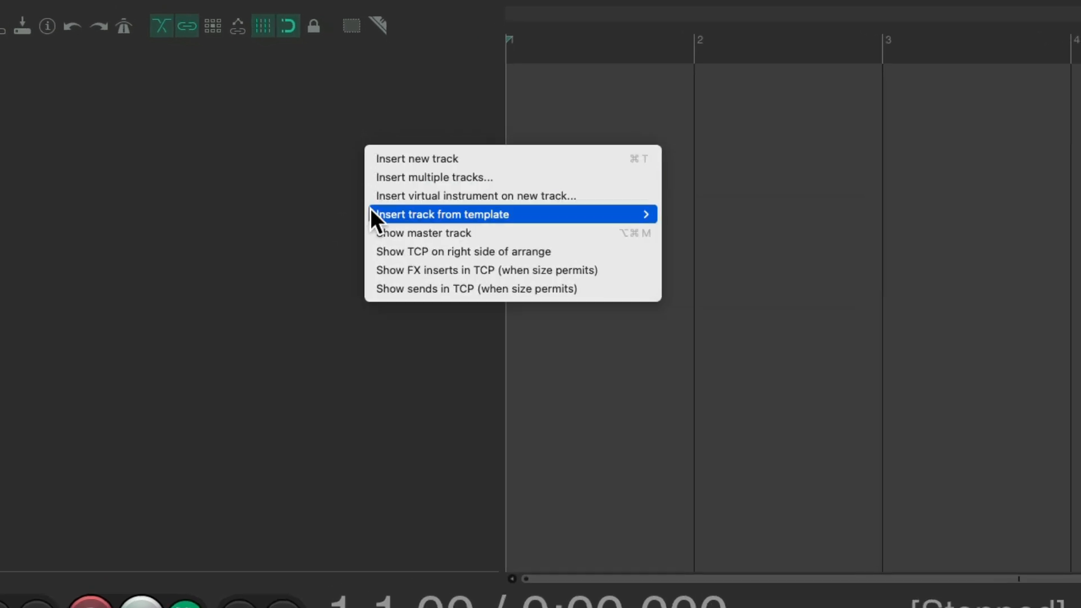
mouse_move(379, 221)
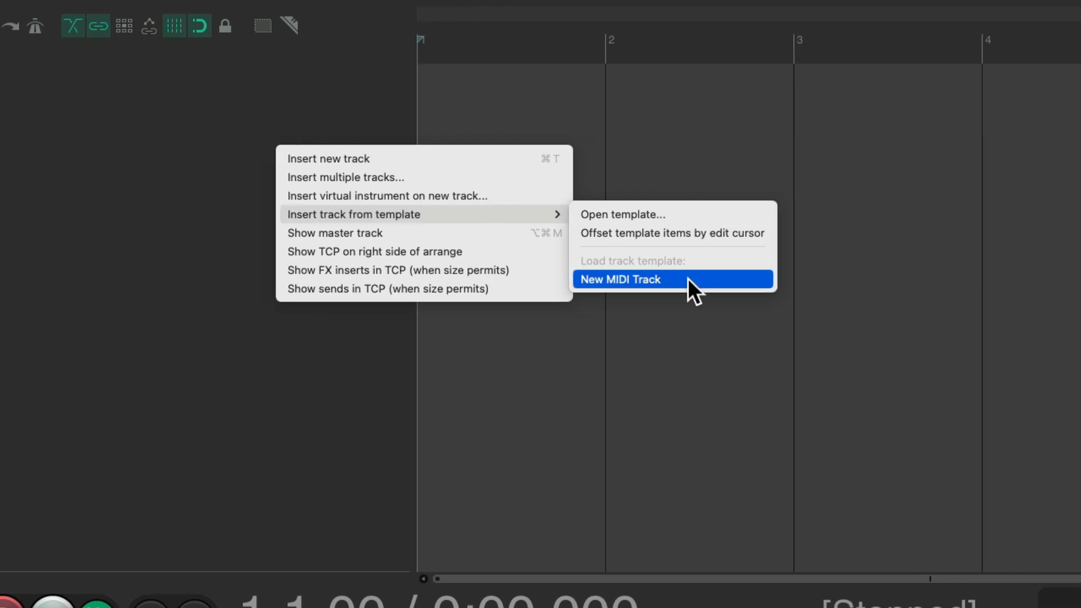
click(687, 278)
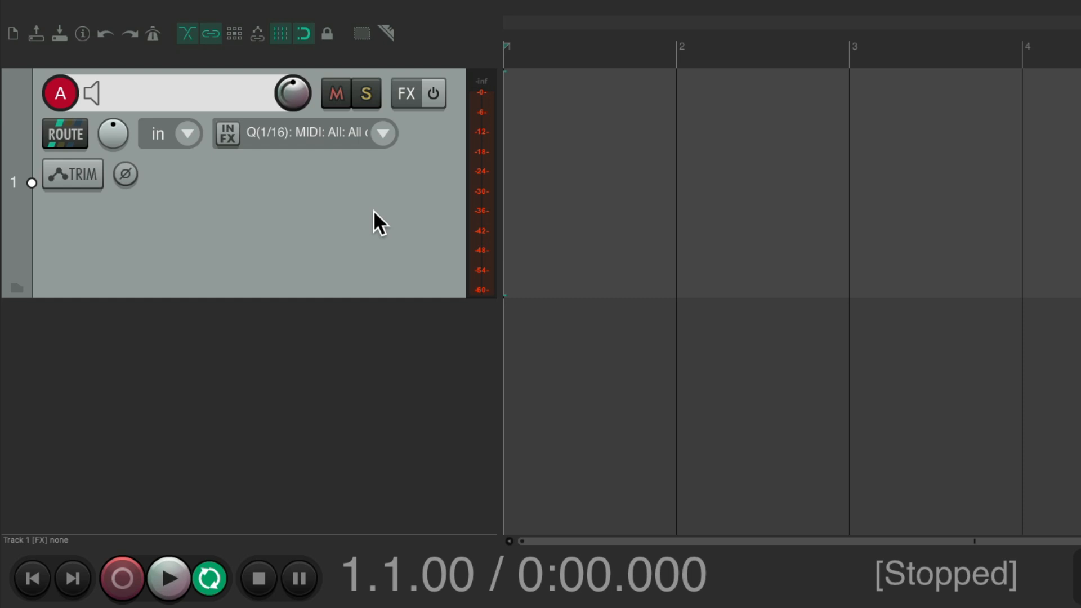
Step: Name the inserted track Drums
double_click(217, 92)
text(Drums)
key(Return)
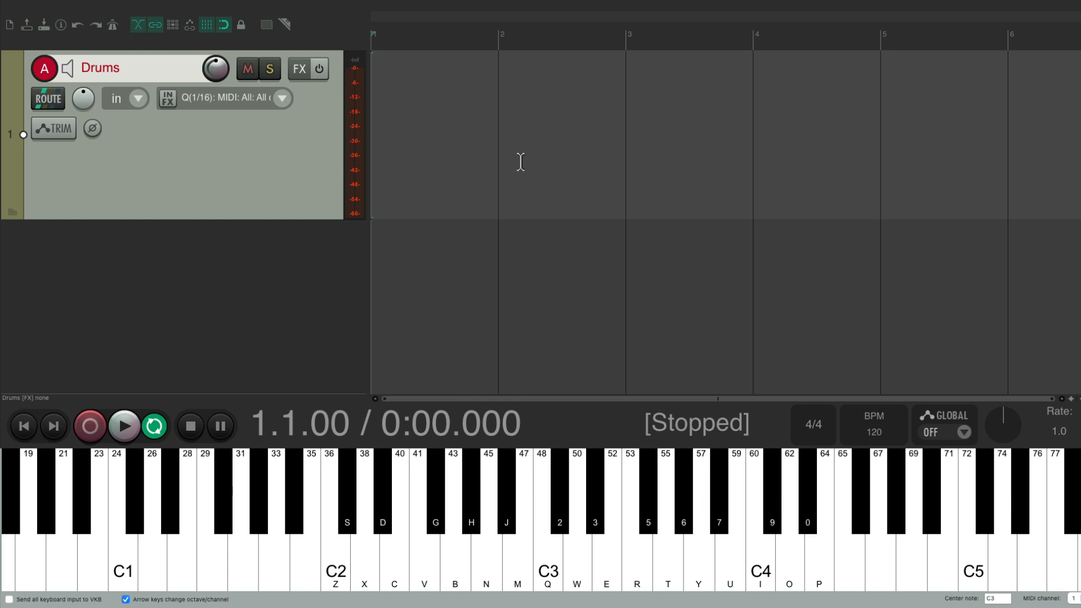
Step: Make a time selection from bar 1 to bar 3 and set the project tempo to 88 BPM
drag(374, 44, 619, 38)
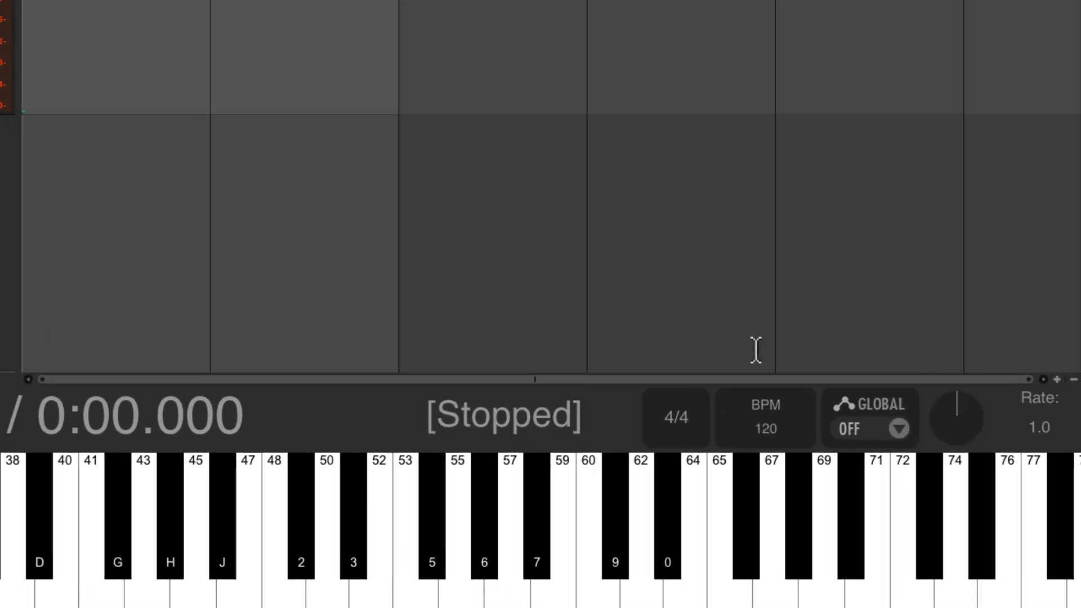
double_click(785, 429)
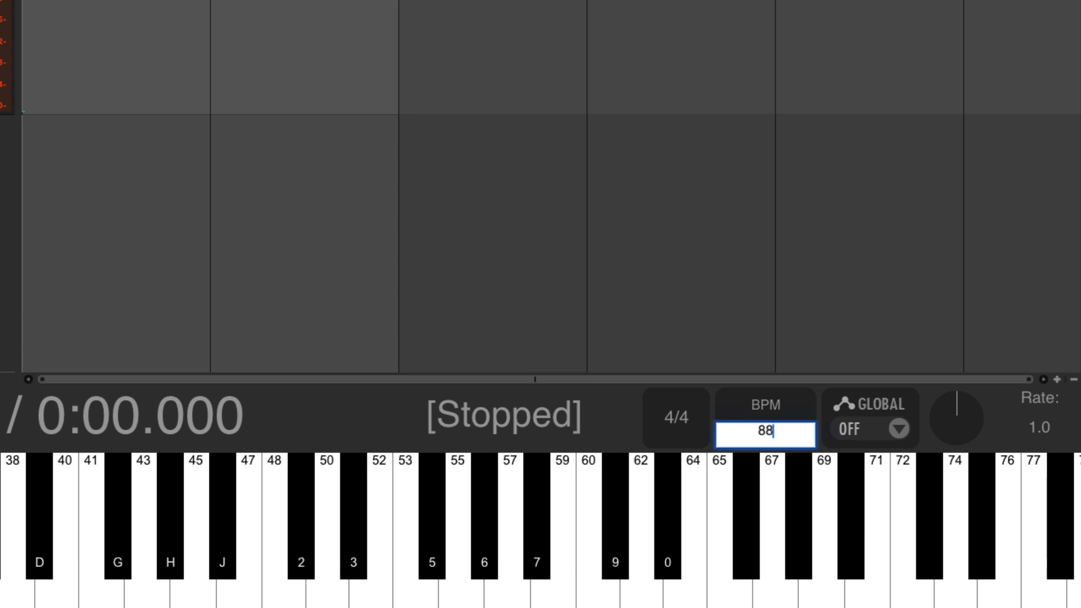
key(Return)
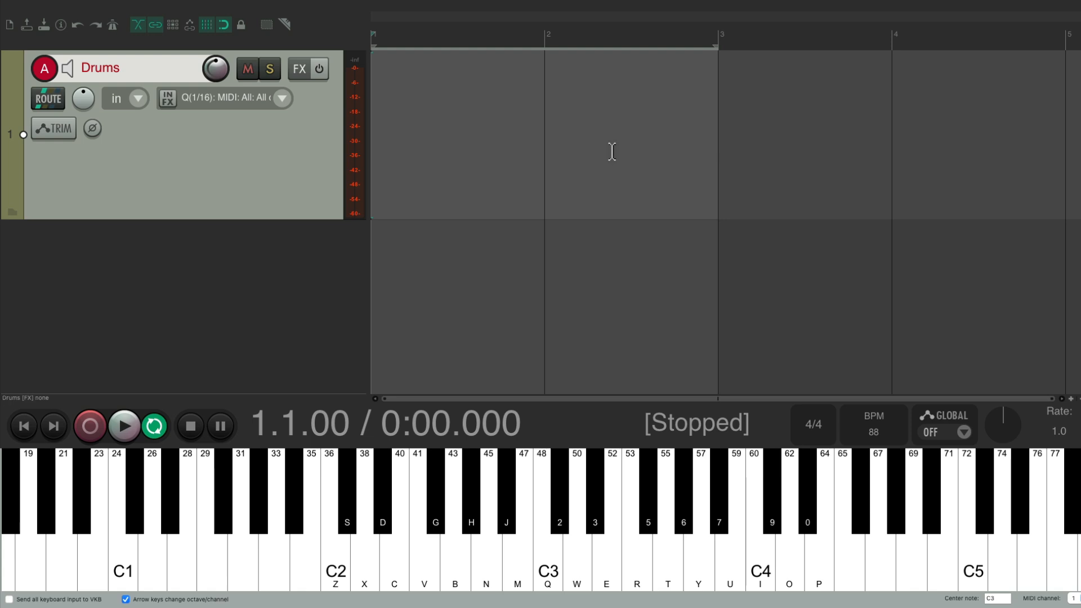
Step: Search the effects for sitala, scan for new plugins, and add the Sitala instrument to the Drums track
click(303, 69)
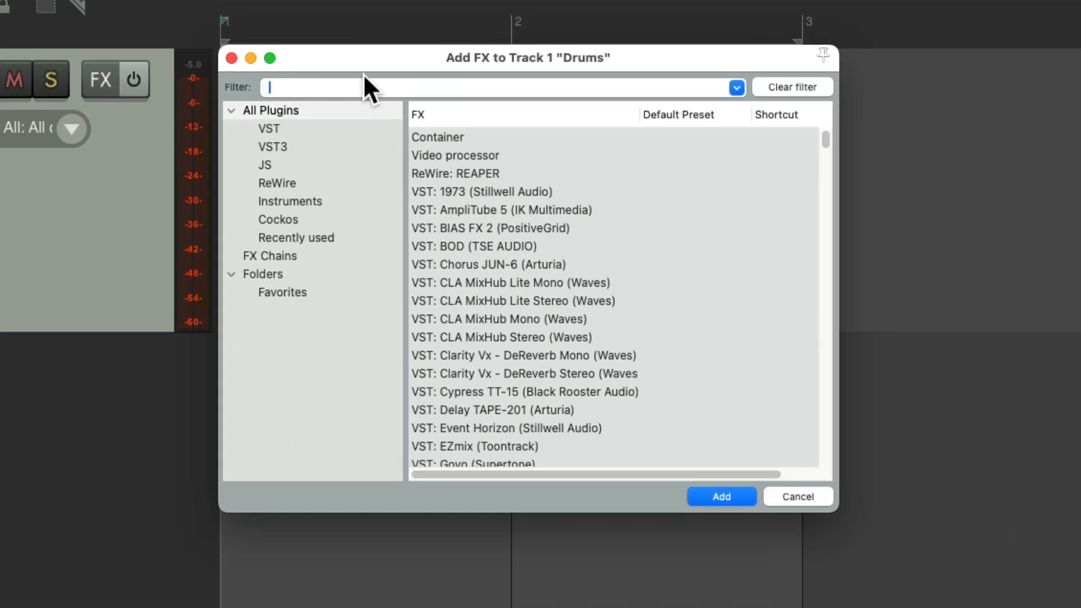
text(sitala)
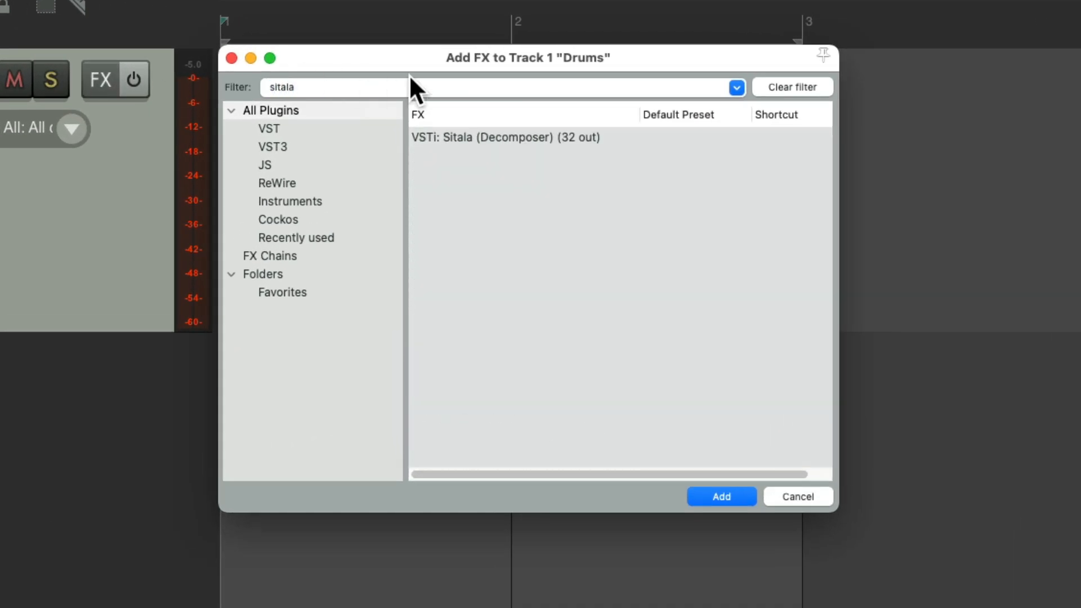
click(524, 137)
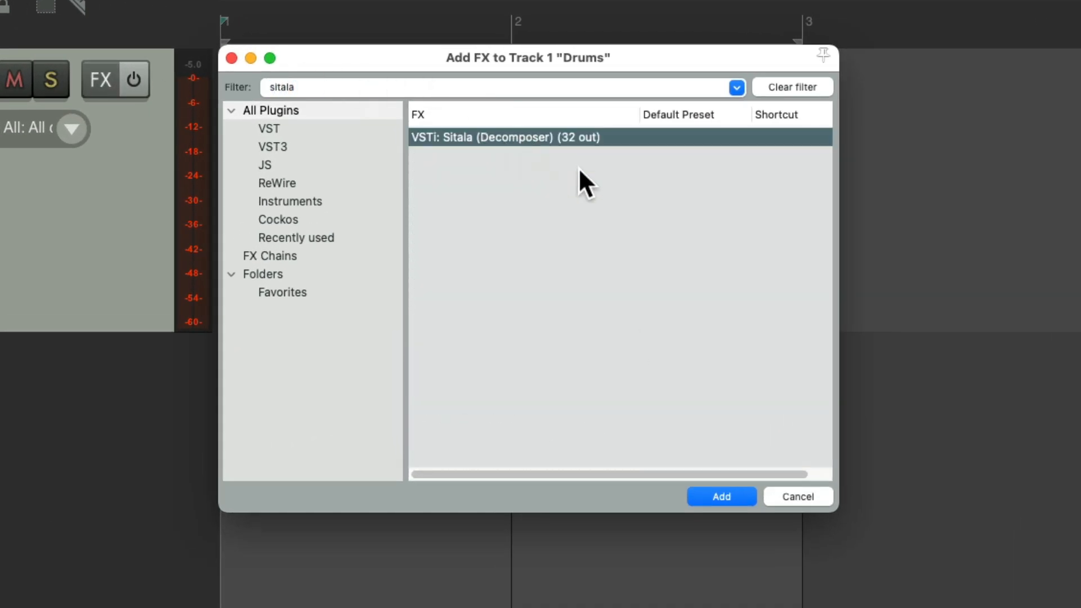
right_click(508, 498)
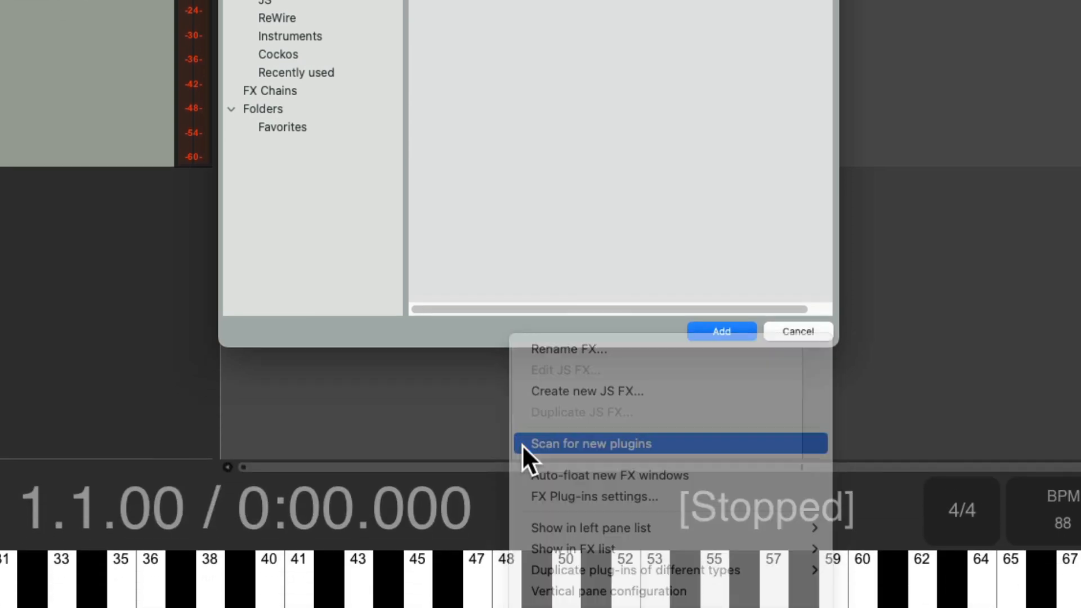
click(521, 445)
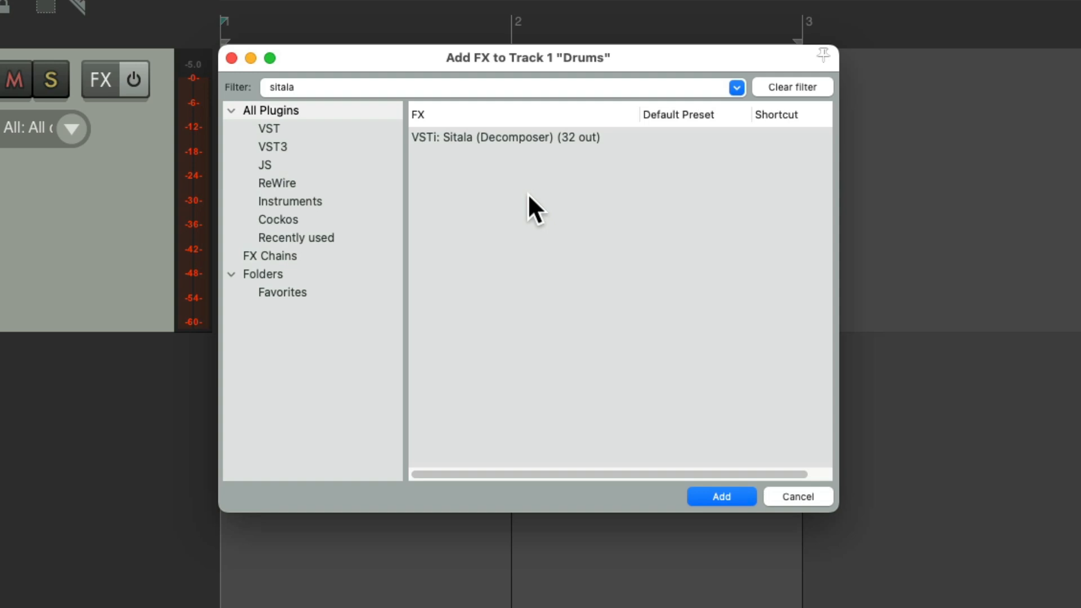
double_click(534, 138)
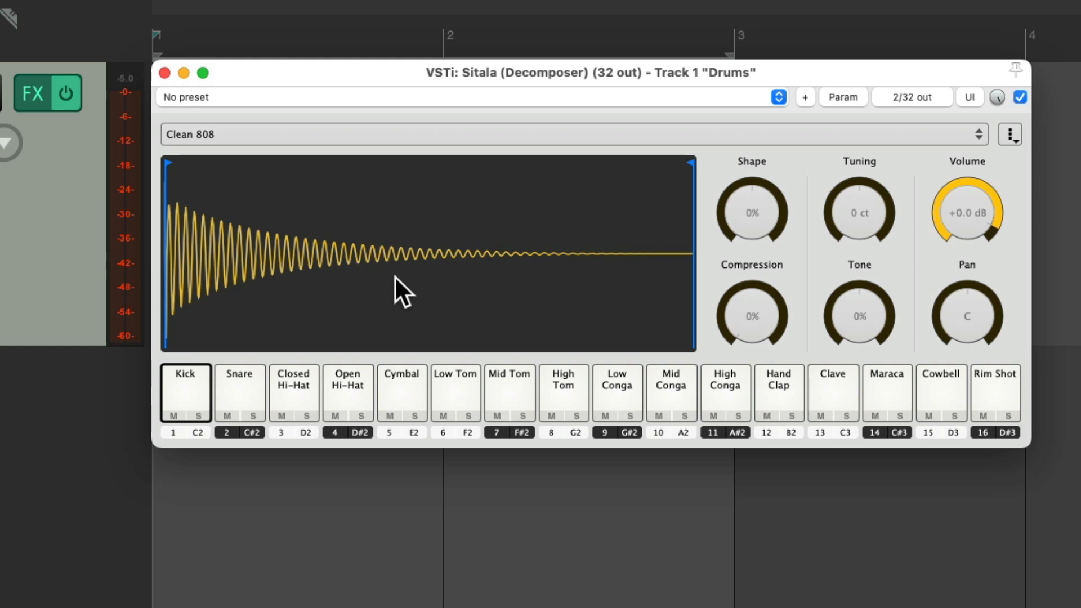
Step: Audition the Kick, Snare, Closed Hi-Hat, Open Hi-Hat and Cymbal pads of the Clean 808 kit
click(184, 413)
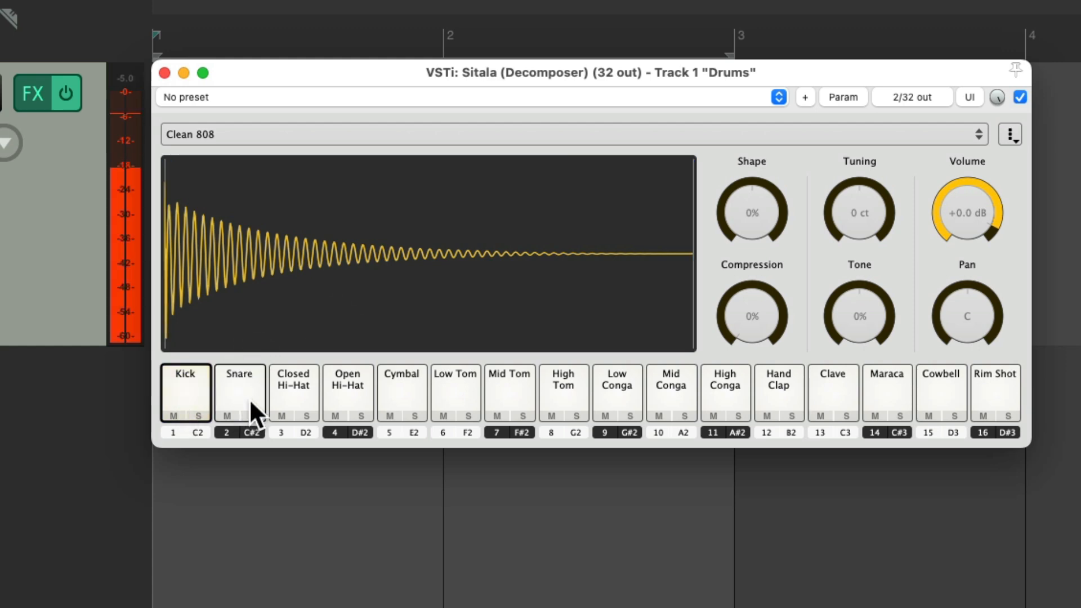
click(250, 400)
click(295, 394)
click(332, 395)
click(406, 388)
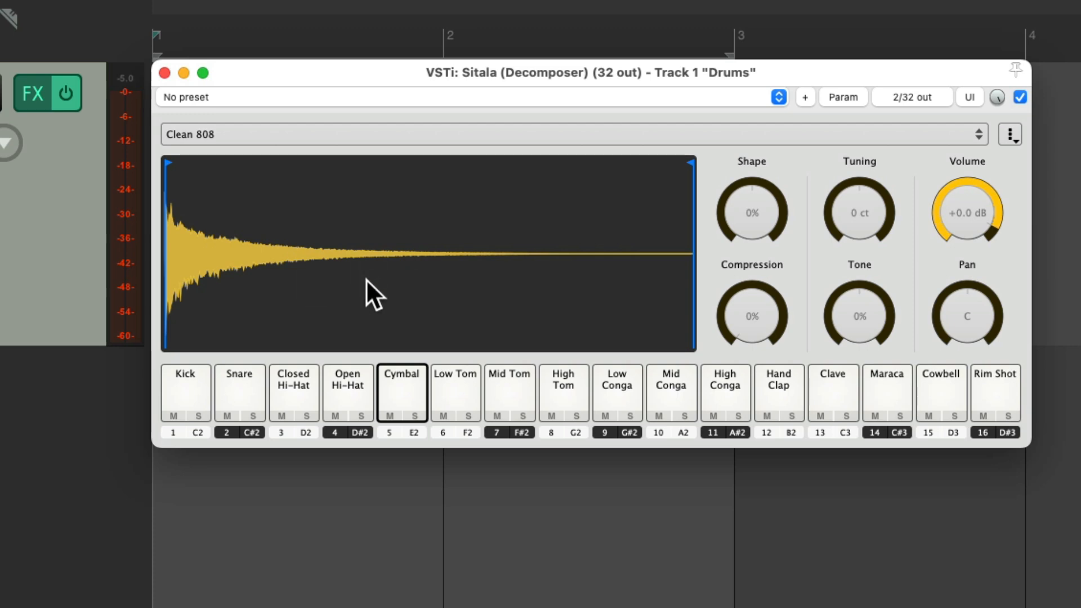
Step: Lower the Kick pad's tuning to about -304 ct and audition it
click(184, 389)
drag(856, 210, 856, 240)
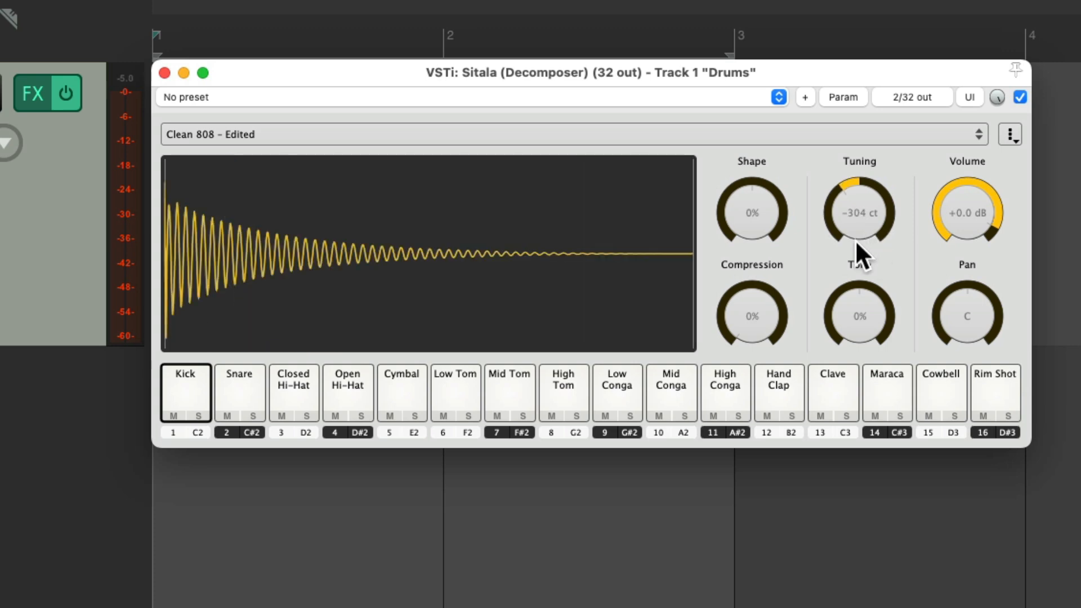
click(179, 393)
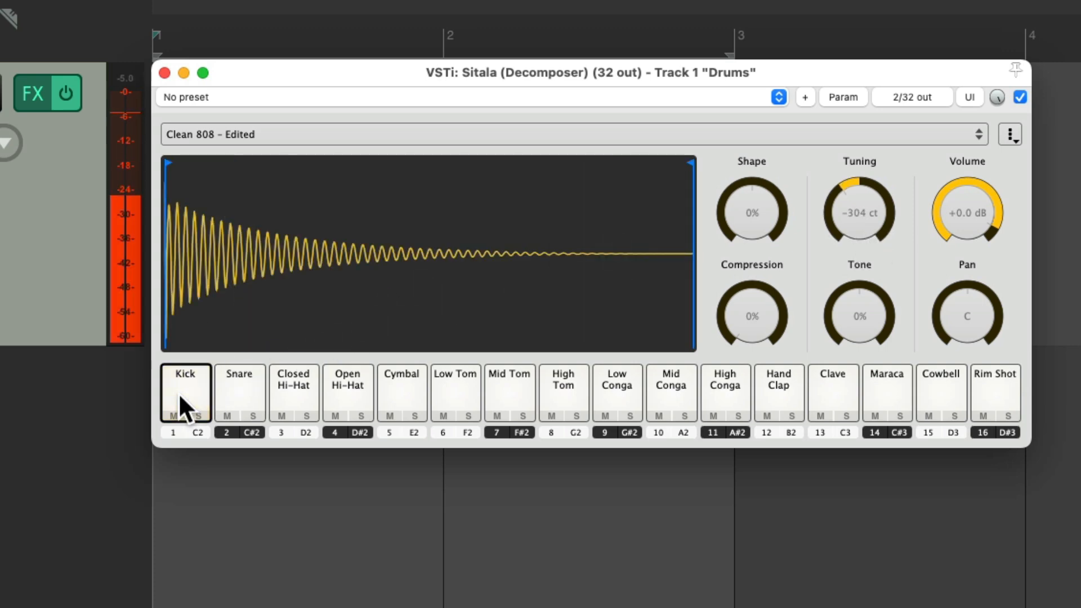
Step: Raise the Snare pad's tuning to about 250 ct and reduce its shape to about -77%
click(232, 389)
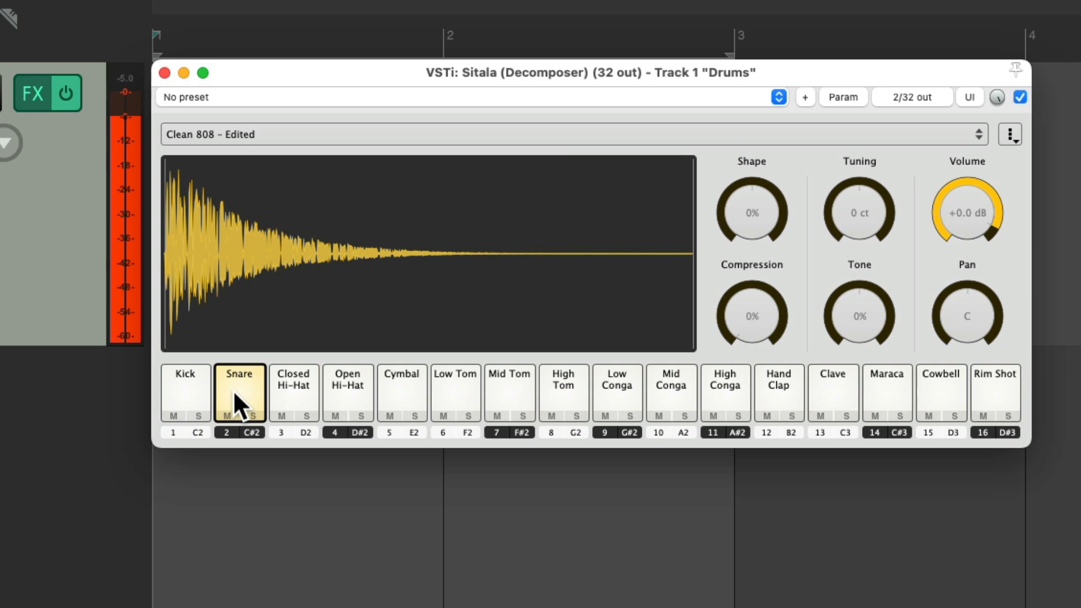
drag(840, 228, 873, 184)
click(246, 389)
click(244, 388)
drag(756, 210, 745, 265)
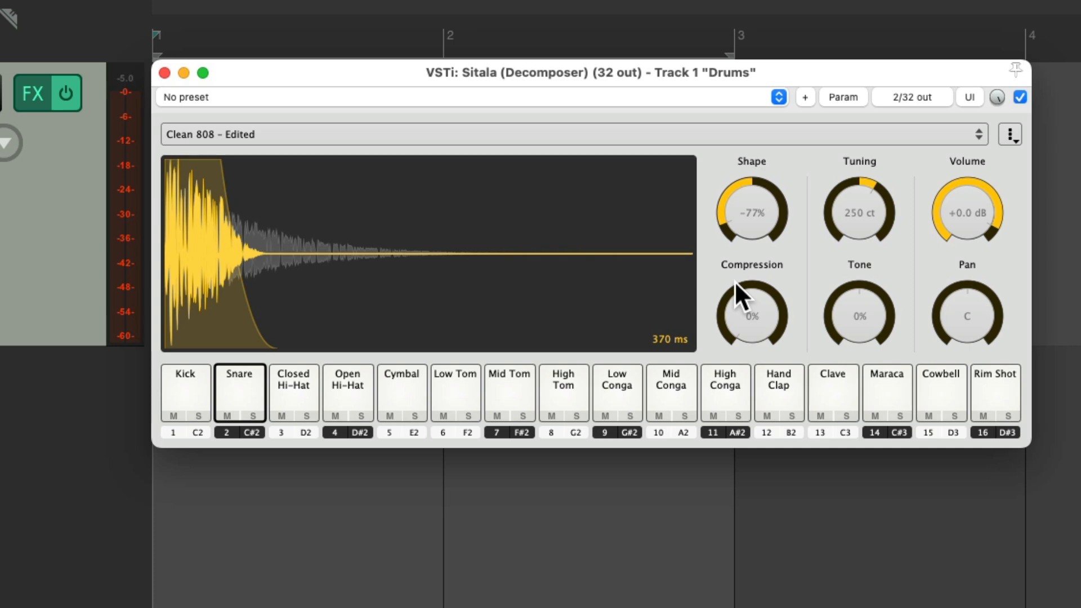
Step: Audition the adjusted Snare and Kick pads in alternation
click(224, 389)
click(183, 388)
click(233, 385)
click(193, 385)
click(231, 386)
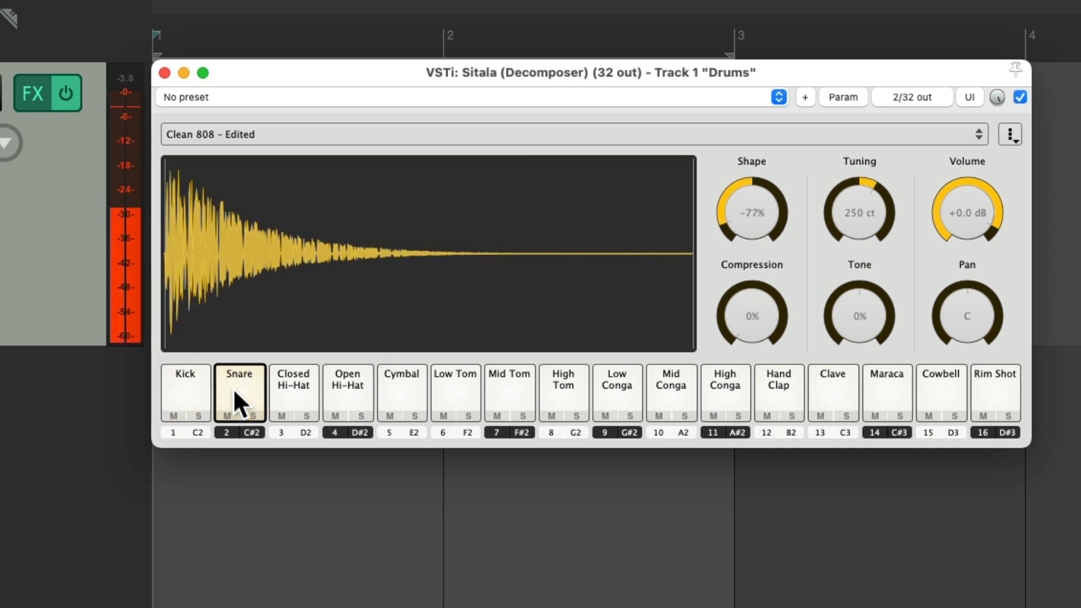
Step: Set the Closed Hi-Hat pad's tuning to about 158 ct, pan to about 14L and volume to about -3.0 dB
click(292, 391)
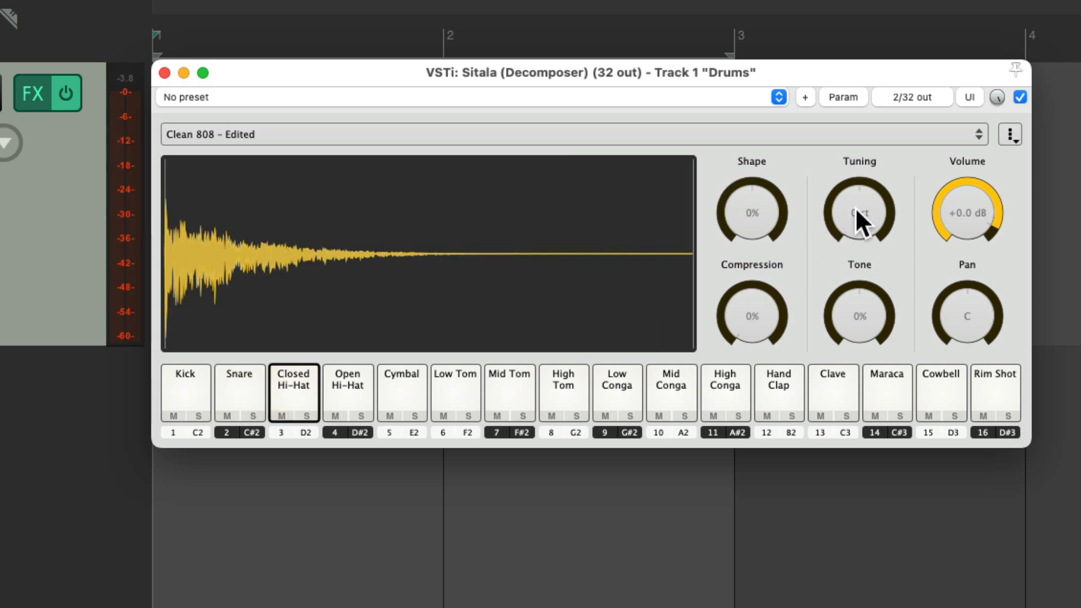
drag(868, 201, 869, 197)
click(293, 397)
drag(957, 320, 953, 349)
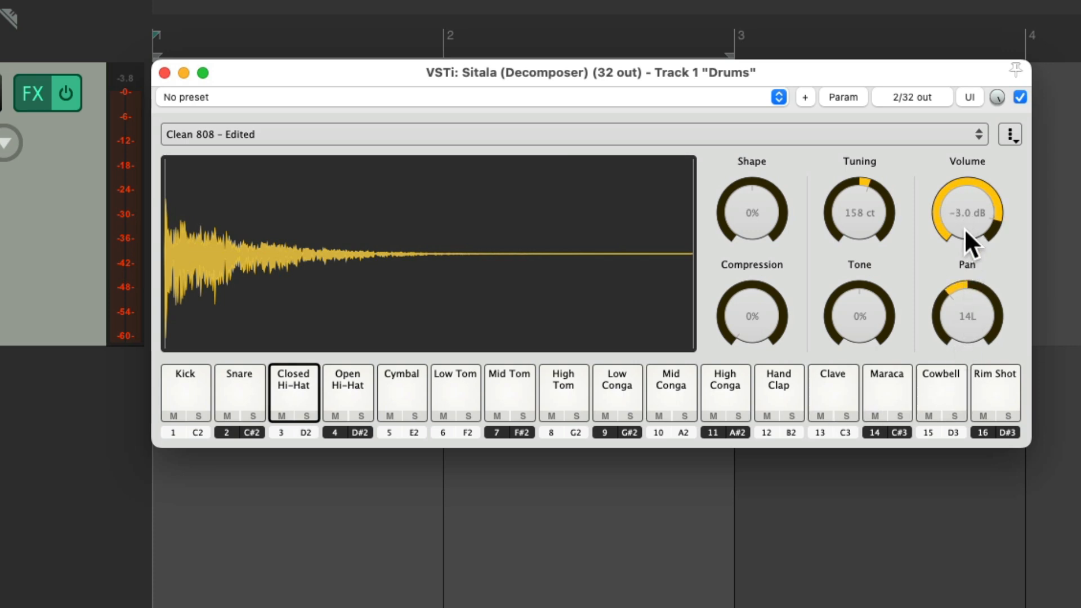
Step: Audition the Kick, Snare and adjusted Closed Hi-Hat pads in sequence
click(192, 379)
click(253, 382)
click(286, 385)
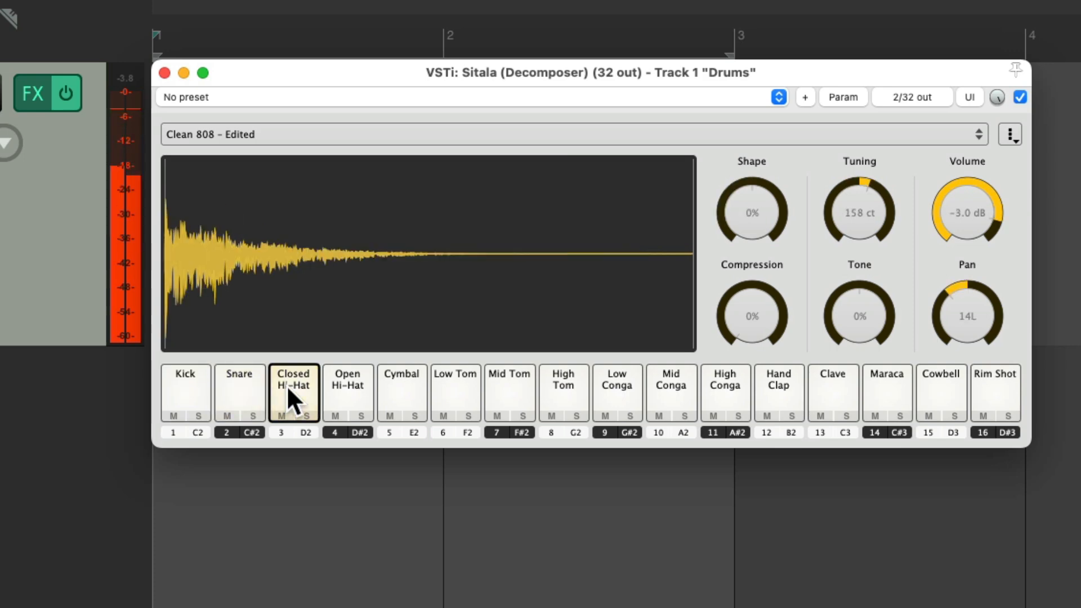
Step: Lower the Hand Clap pad's volume to about -2.1 dB and audition it
click(781, 391)
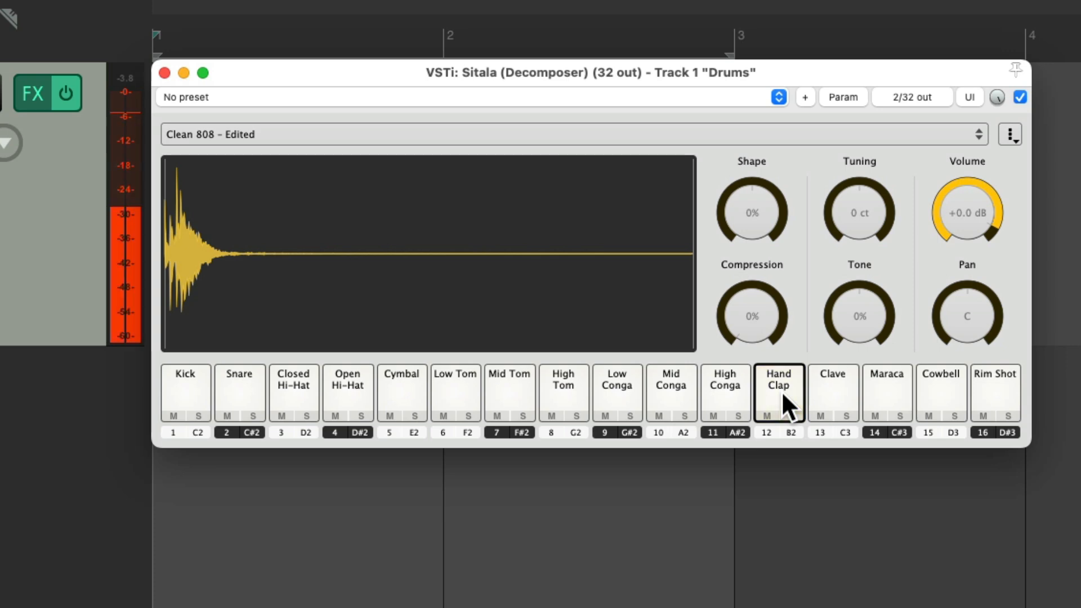
scroll(977, 217, down, 1)
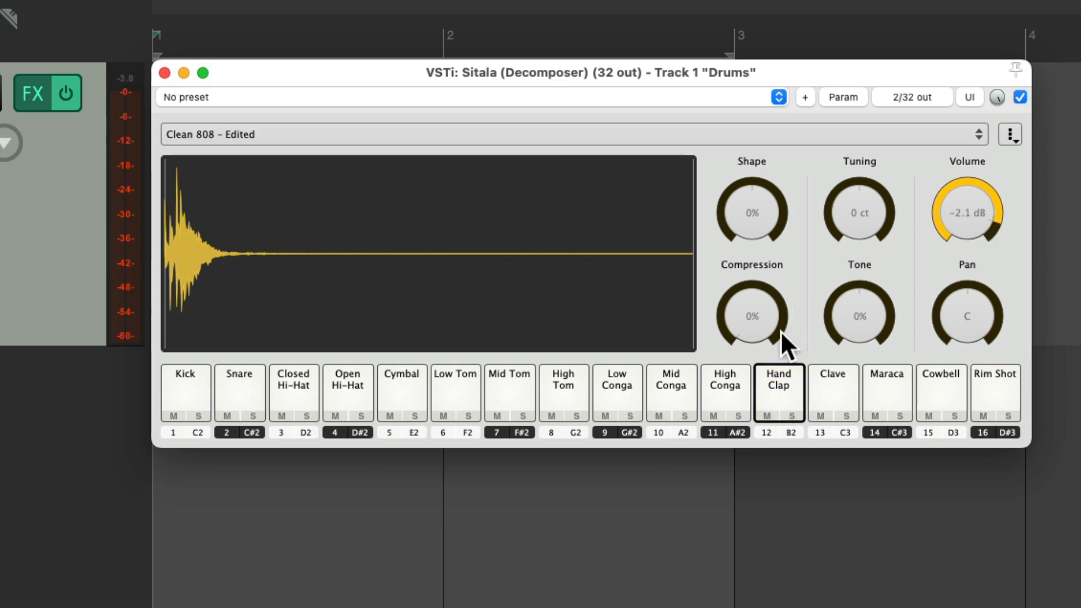
click(782, 393)
Step: Audition the Kick, Snare and Closed Hi-Hat pads once more and close the Sitala window
click(206, 397)
click(242, 396)
click(284, 397)
mouse_move(395, 295)
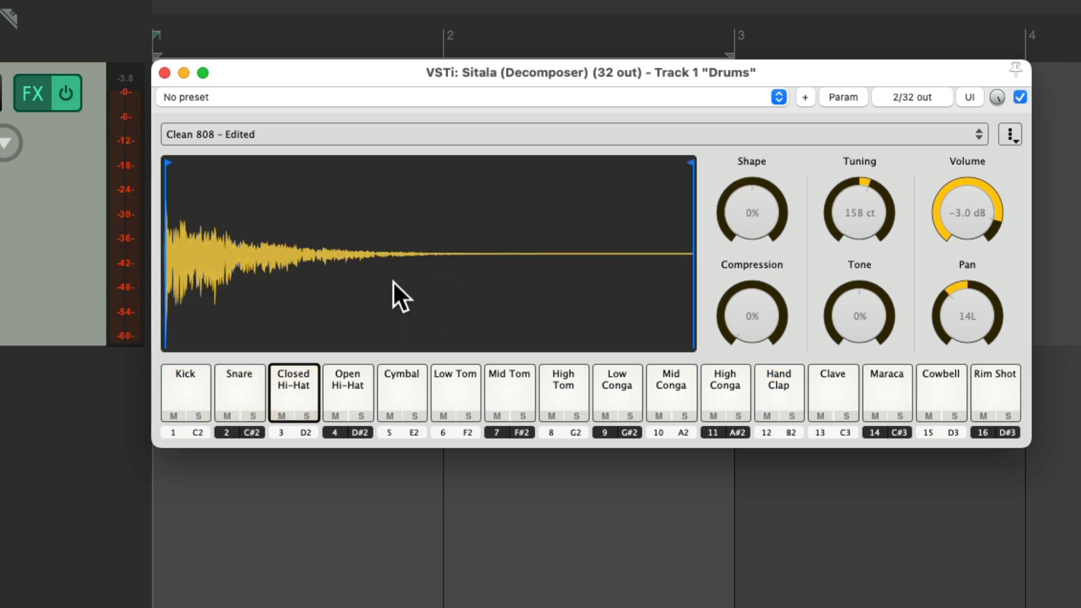
click(164, 72)
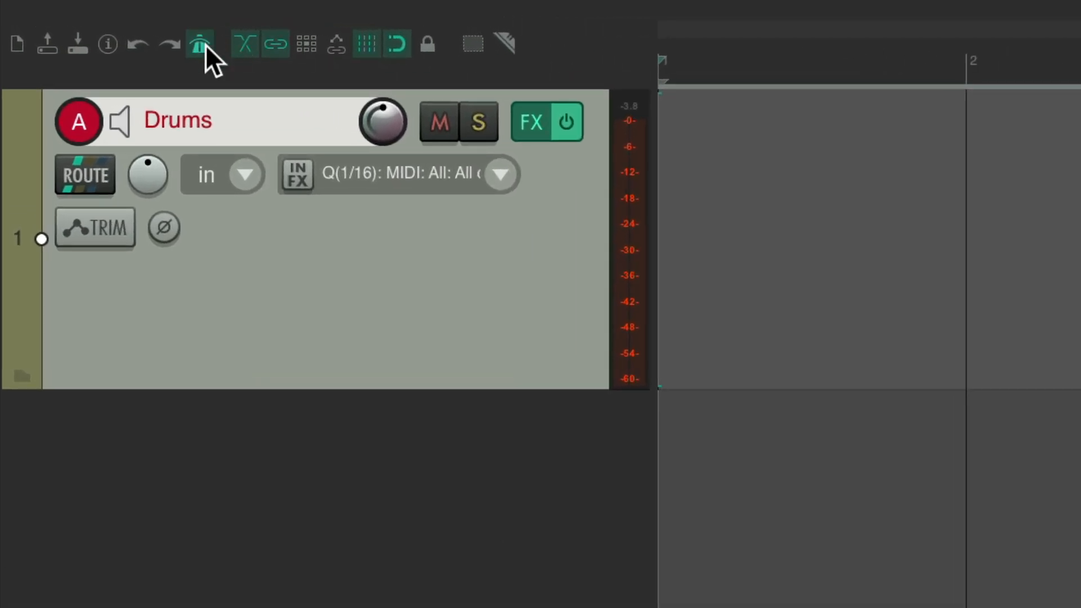
Step: Configure the metronome with a one-measure count-in before recording and no click during playback
right_click(206, 45)
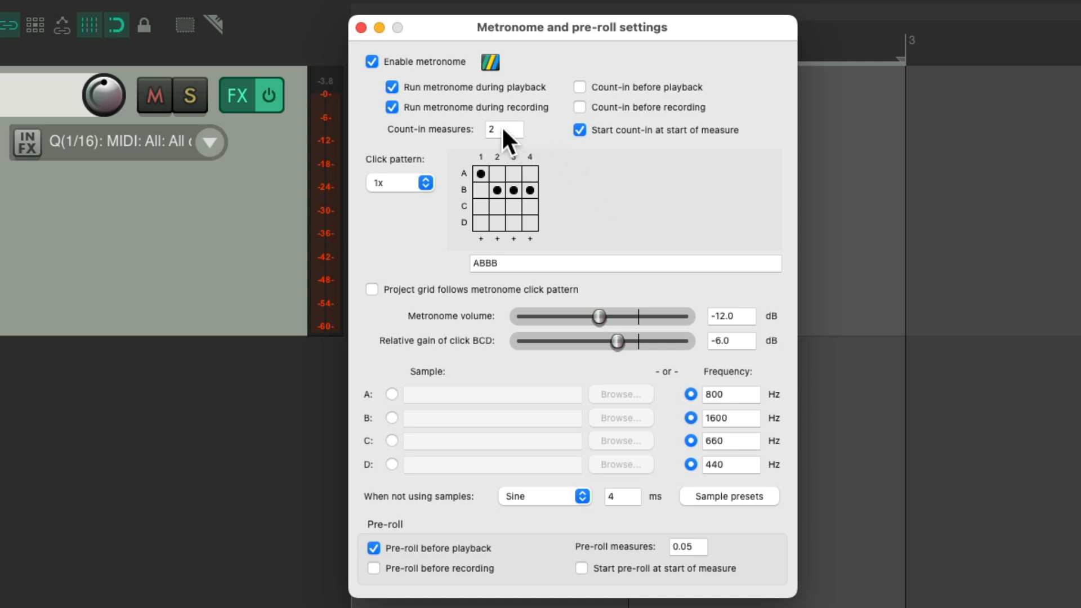
text(1)
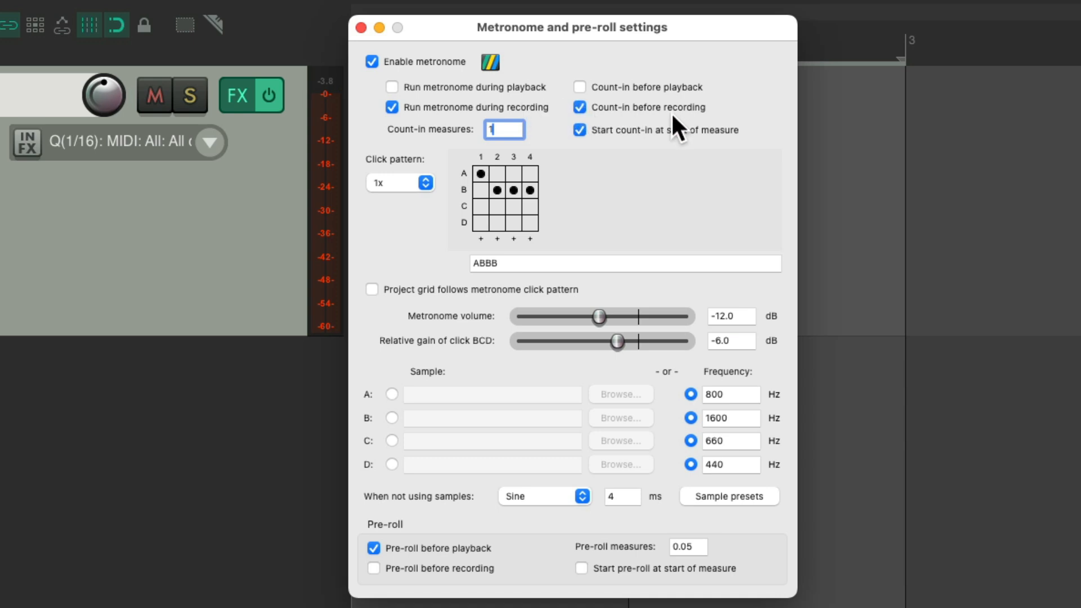
key(Escape)
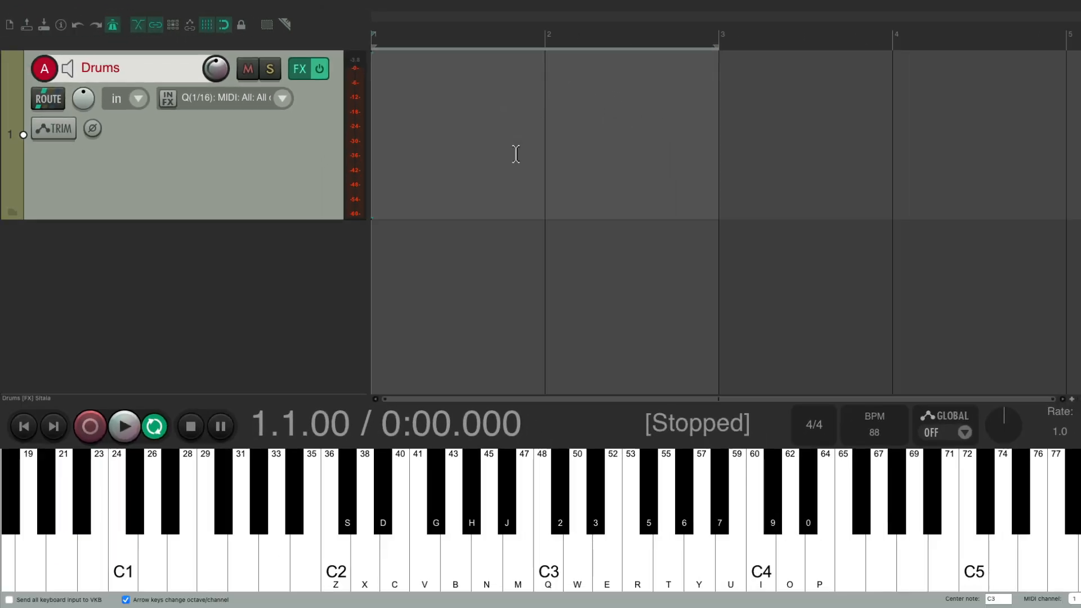
Step: Test the count-in with a short recording pass on the Drums track without playing any notes, and stop
key(ctrl+r)
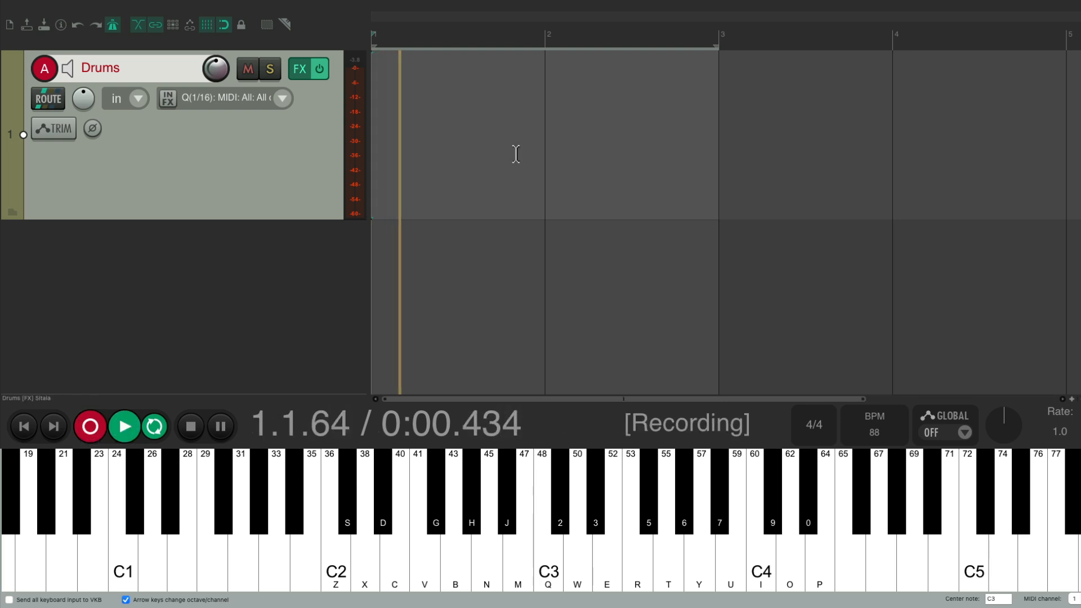
key(space)
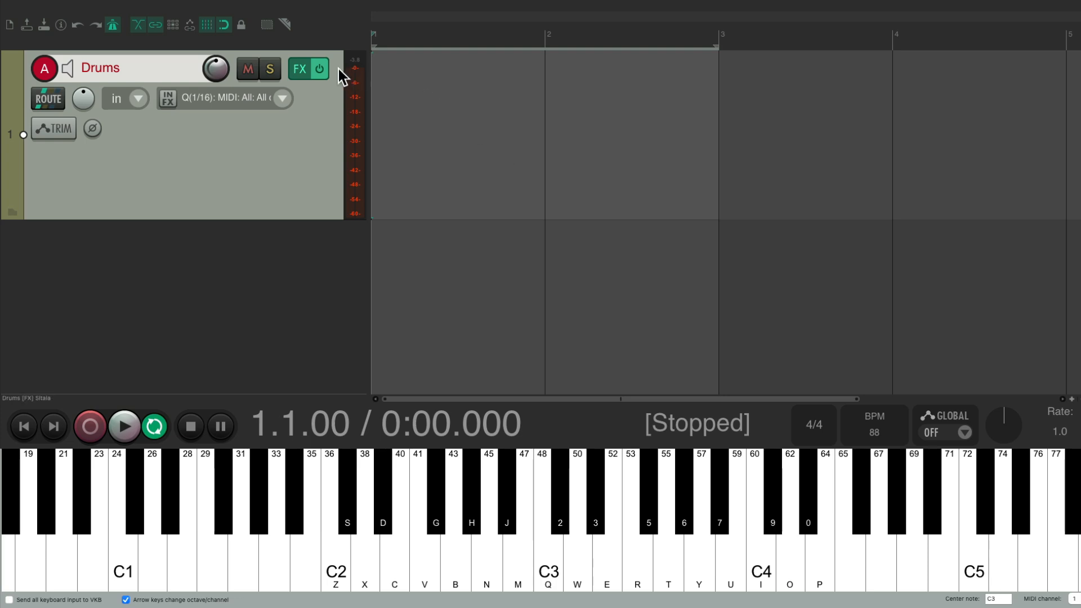
Step: Open the Drums track's Sitala instrument, test the Kick, Closed Hi-Hat and Hand Clap from the virtual keyboard, and close it
click(305, 69)
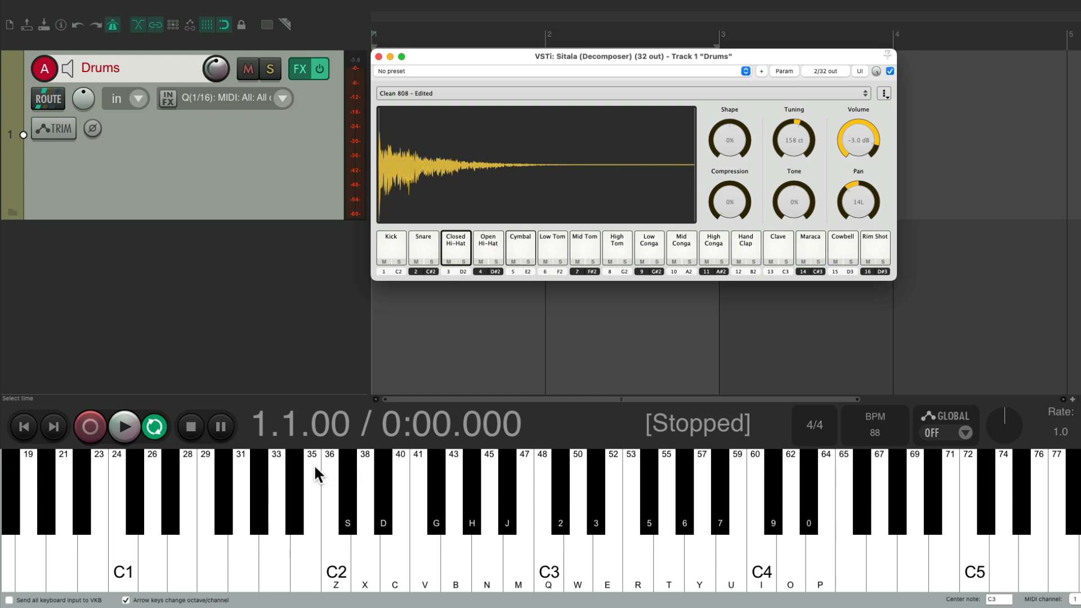
key(z)
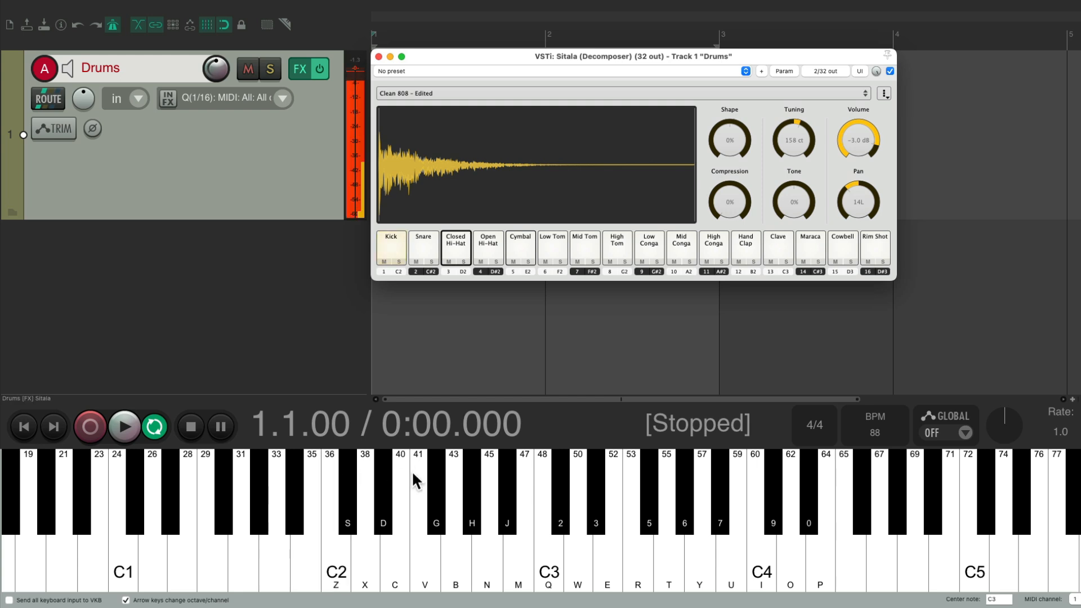
key(x)
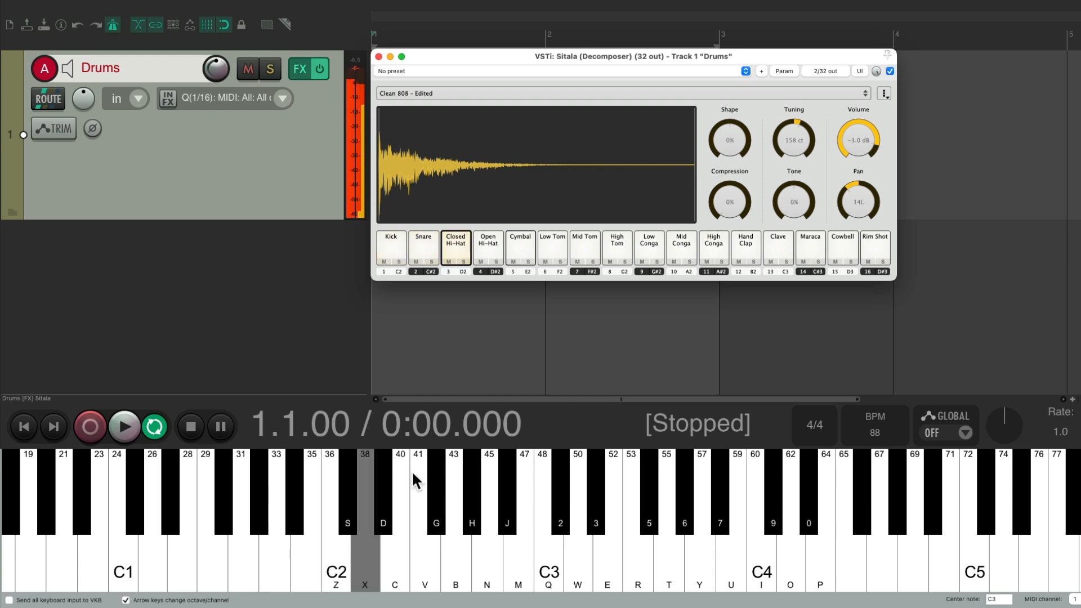
key(m)
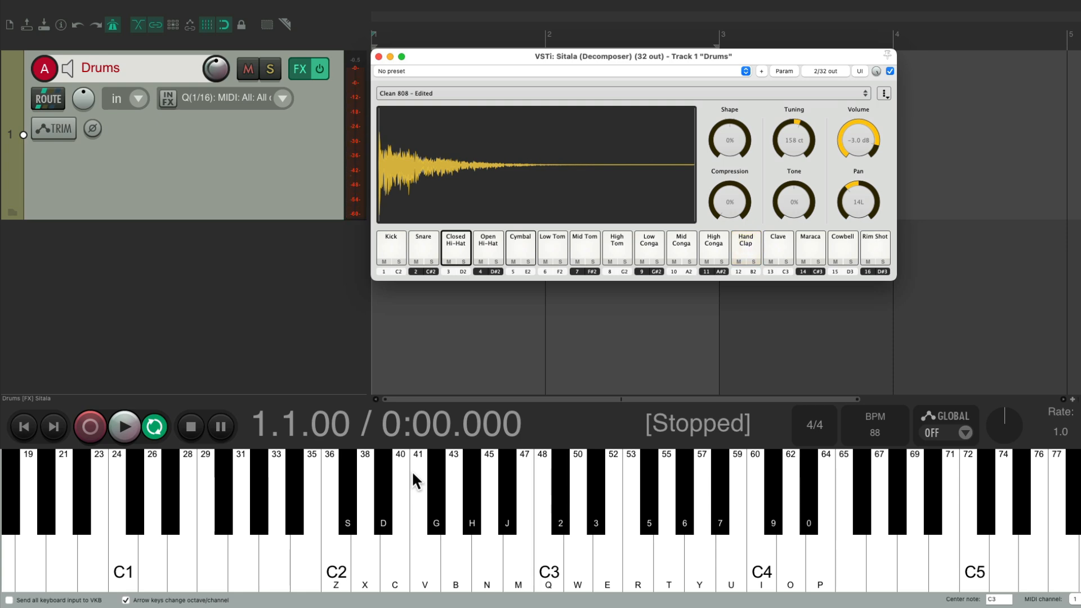
click(379, 56)
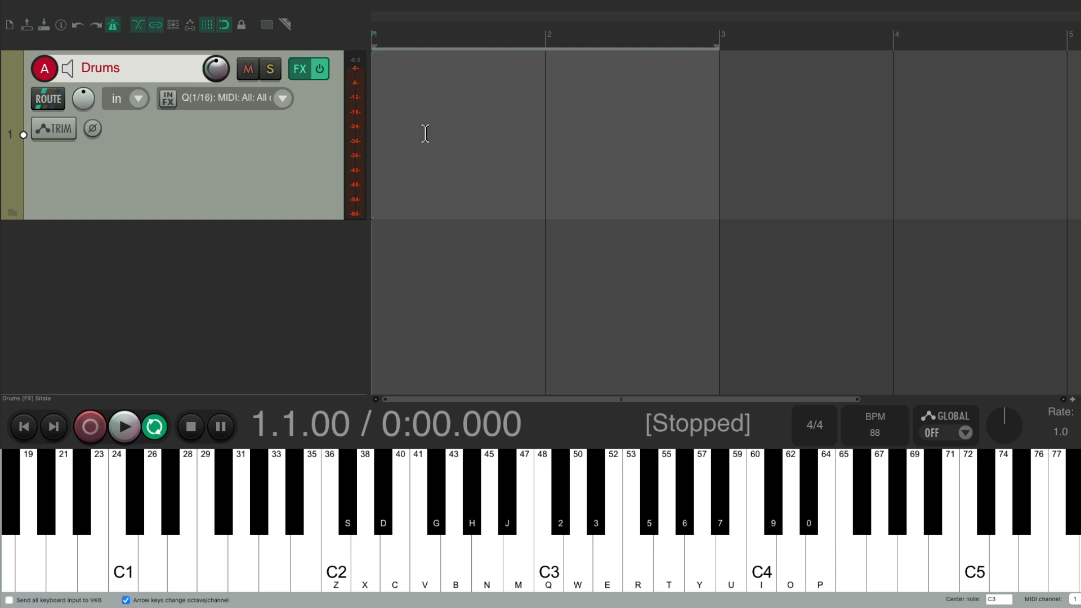
Step: Record a two-bar Kick (C2) and Snare (C#2) pattern on the Drums track, with the snare on beats 2 and 4, and stop
key(ctrl+r)
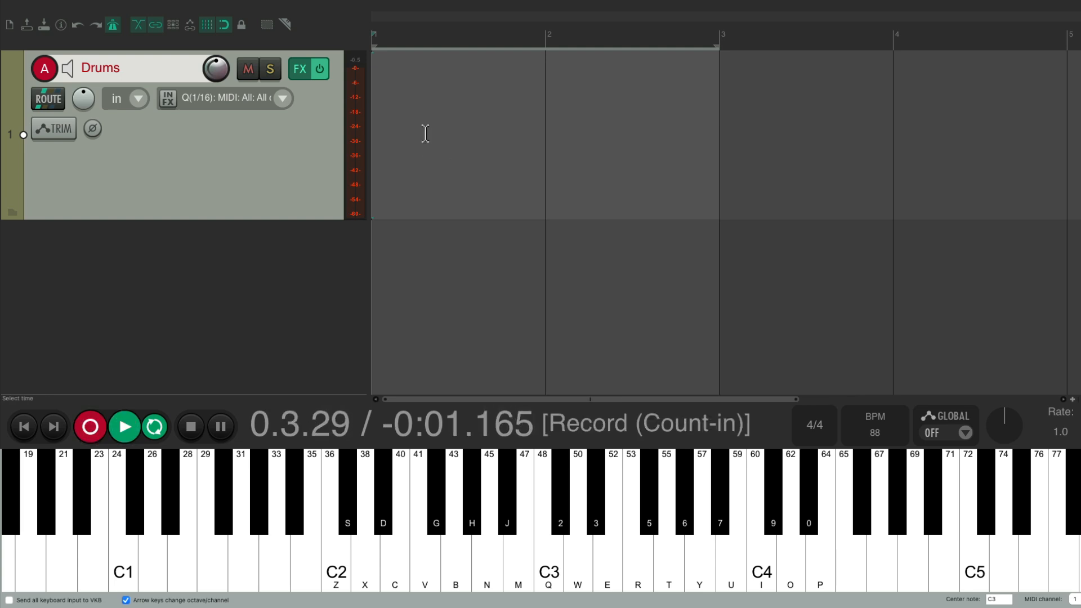
key(z)
key(s)
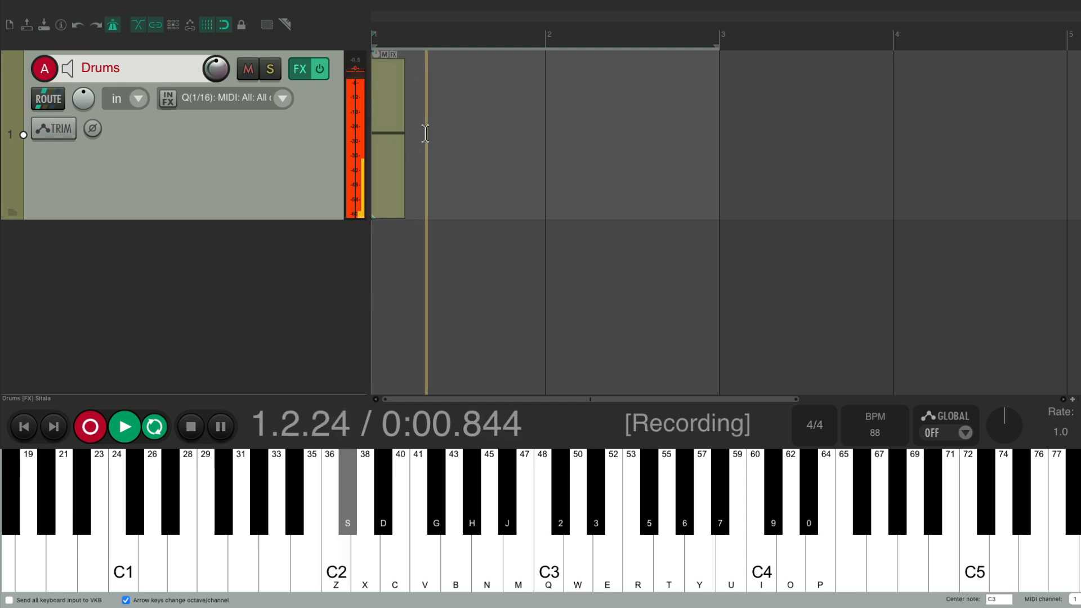
key(z)
key(z)
key(s)
key(z)
key(z)
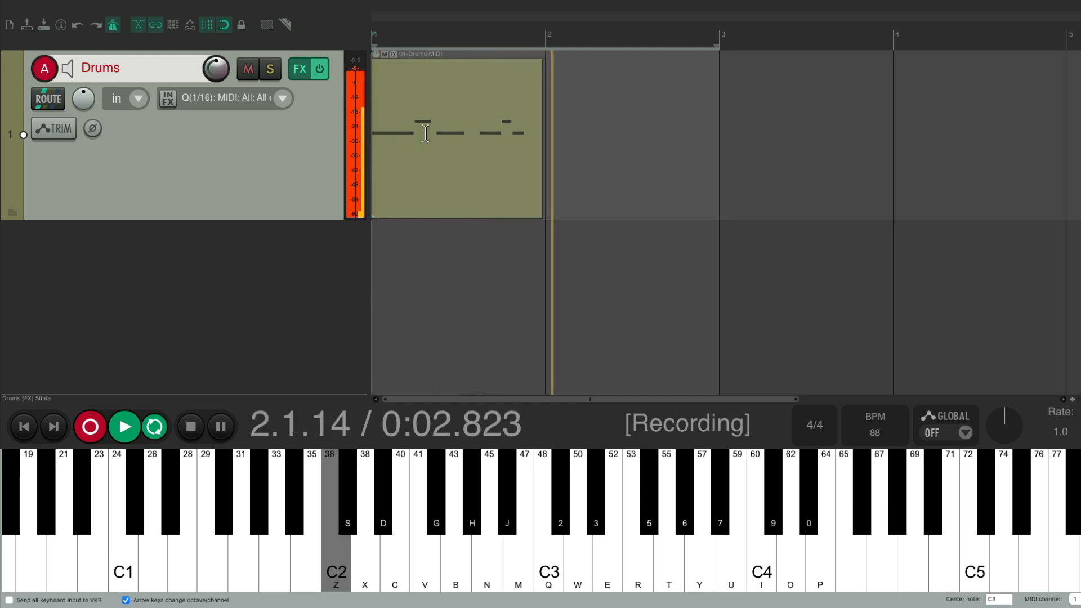
key(s)
key(z)
key(z)
key(s)
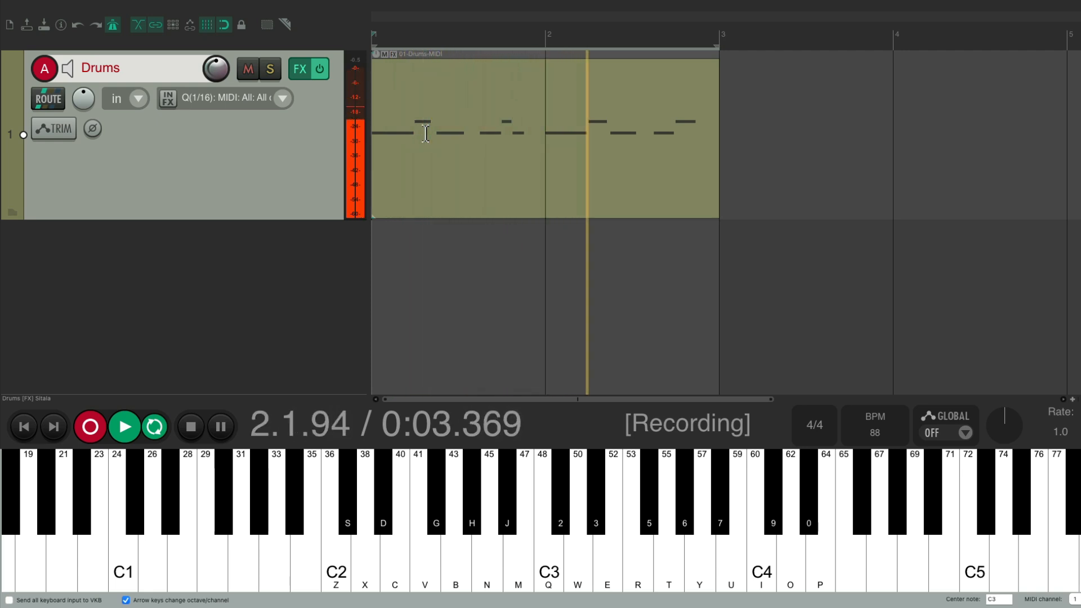
key(space)
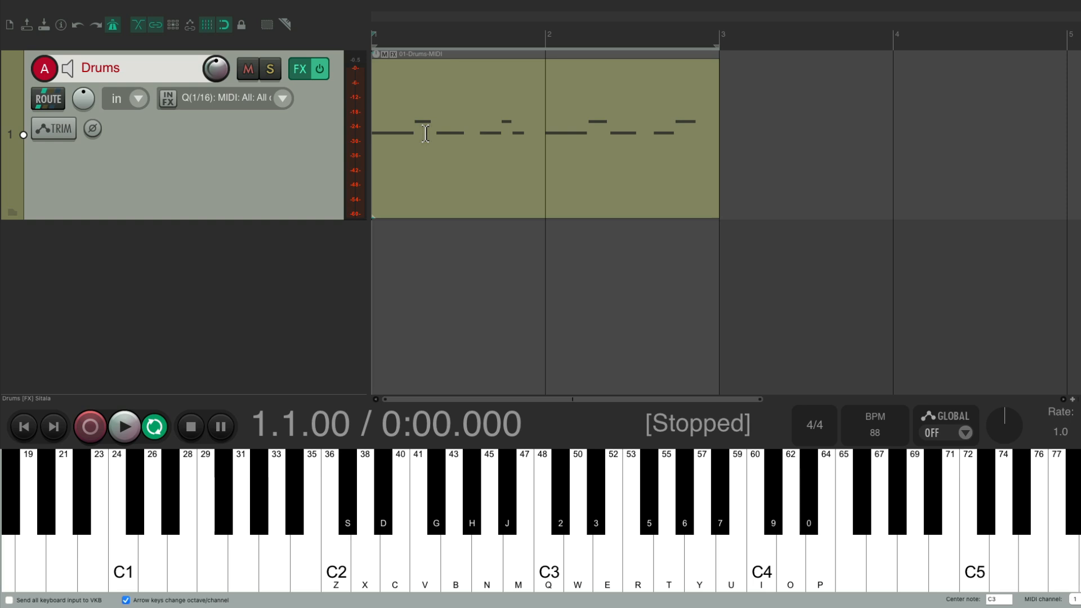
Step: Overdub a Closed Hi-Hat (D2) pattern of eighth notes with extra sixteenths at the start of each bar across the two-bar loop
key(ctrl+r)
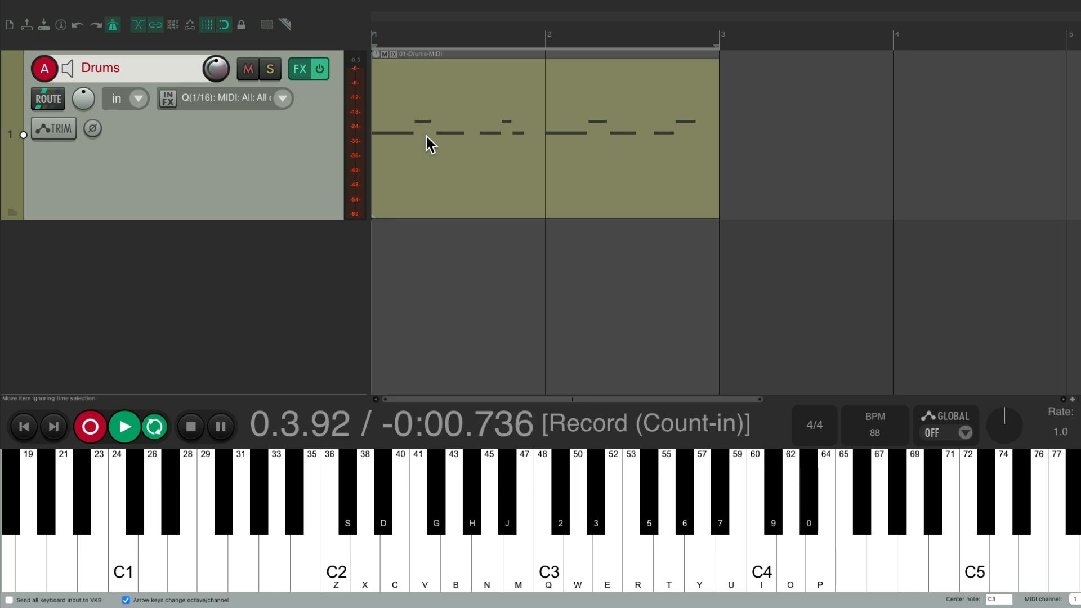
key(x)
key(x)
key(x)
key(x)
key(x)
key(x)
key(x)
key(x)
key(x)
key(x)
key(x)
key(x)
key(x)
key(x)
key(x)
key(x)
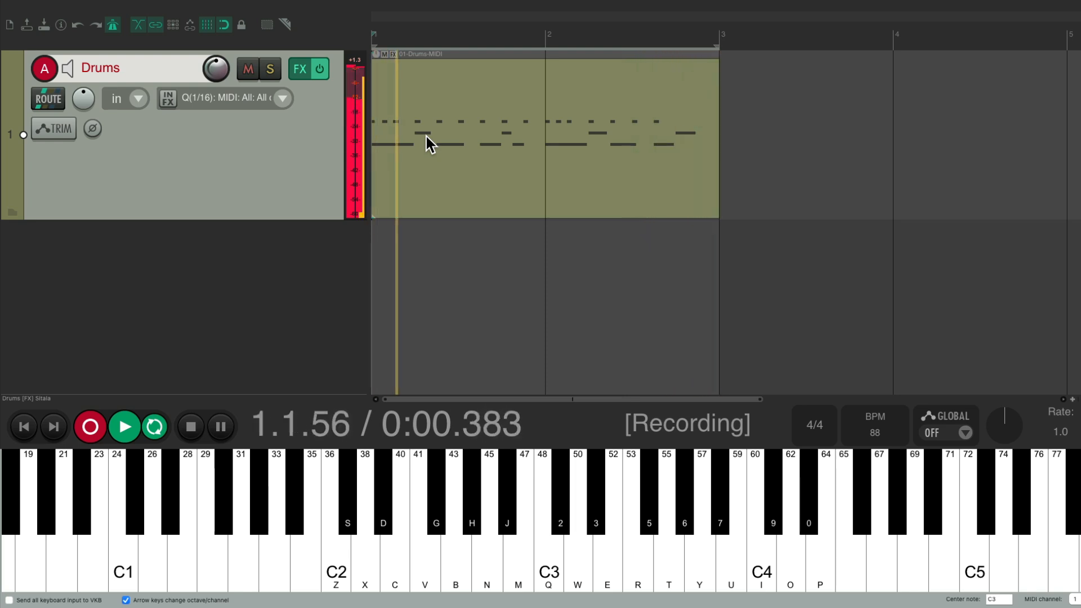
Step: Overdub Hand Clap (B2) notes around beat 4 of both bars, stop recording and play back the loop
key(m)
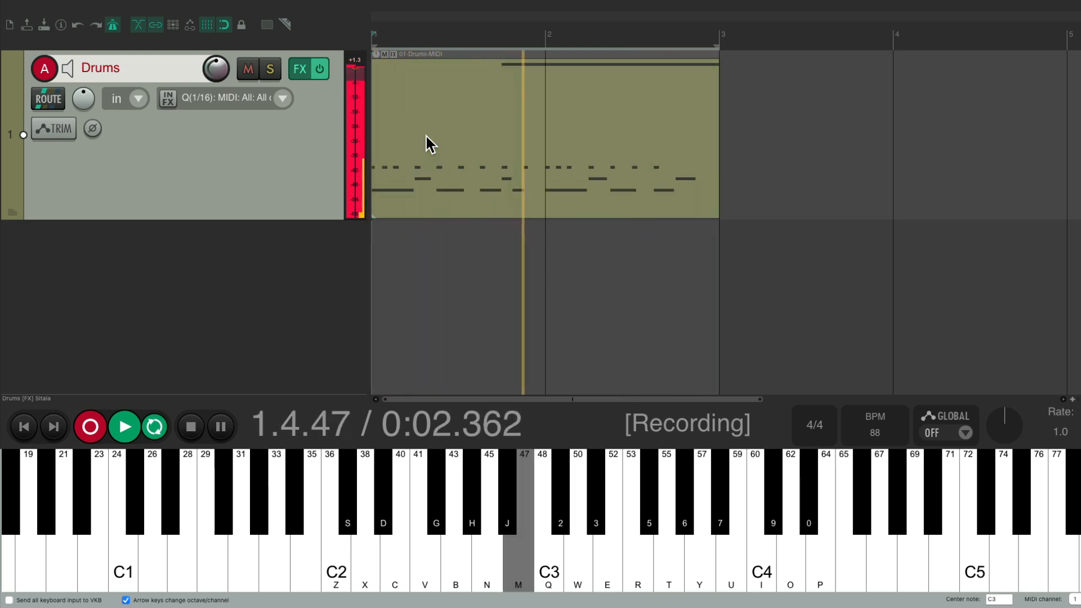
key(m)
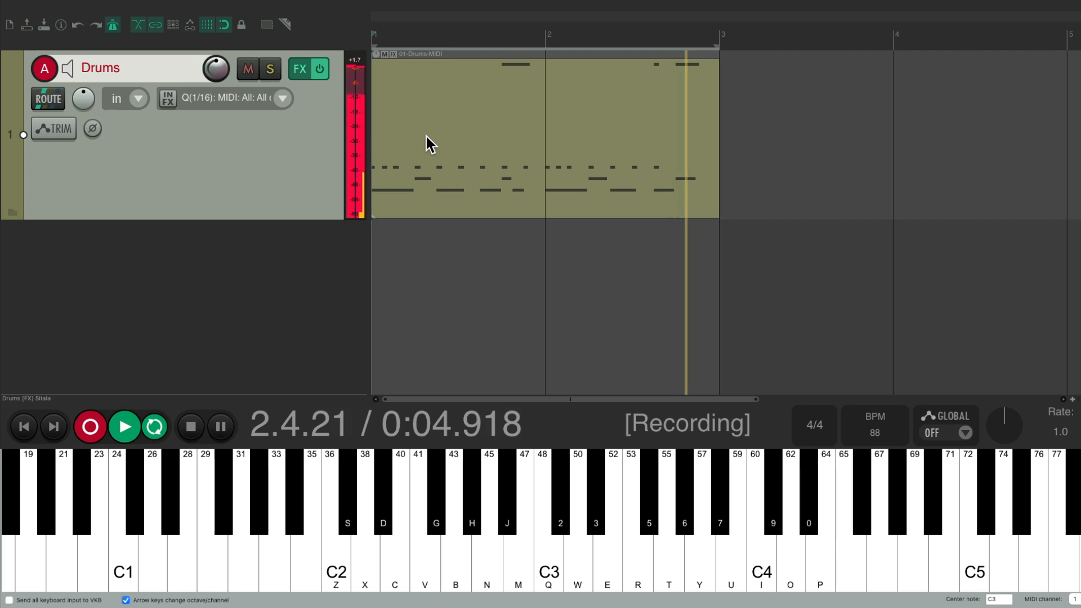
key(space)
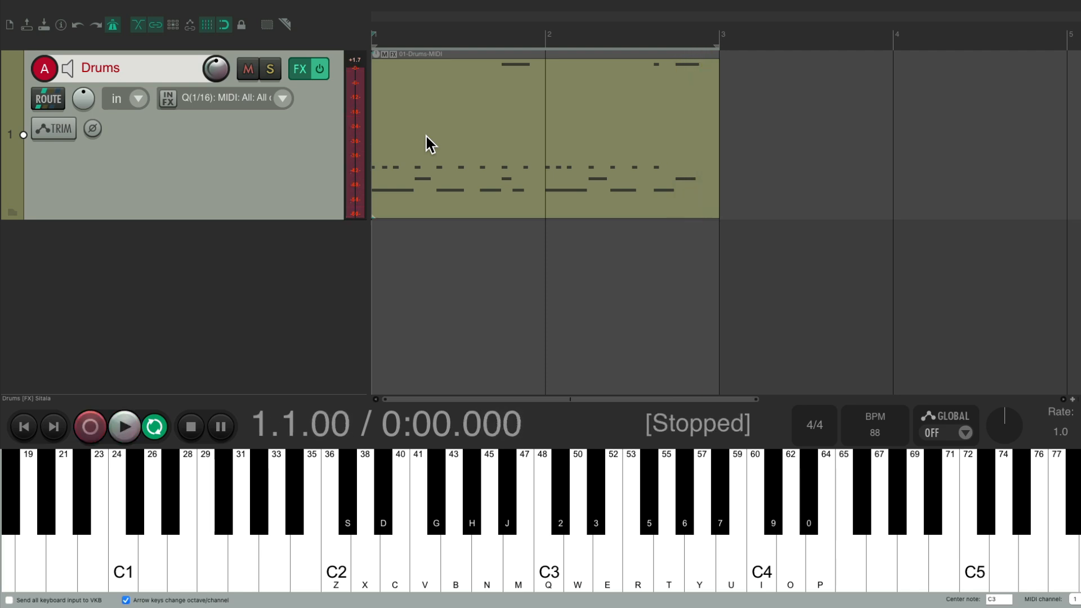
key(space)
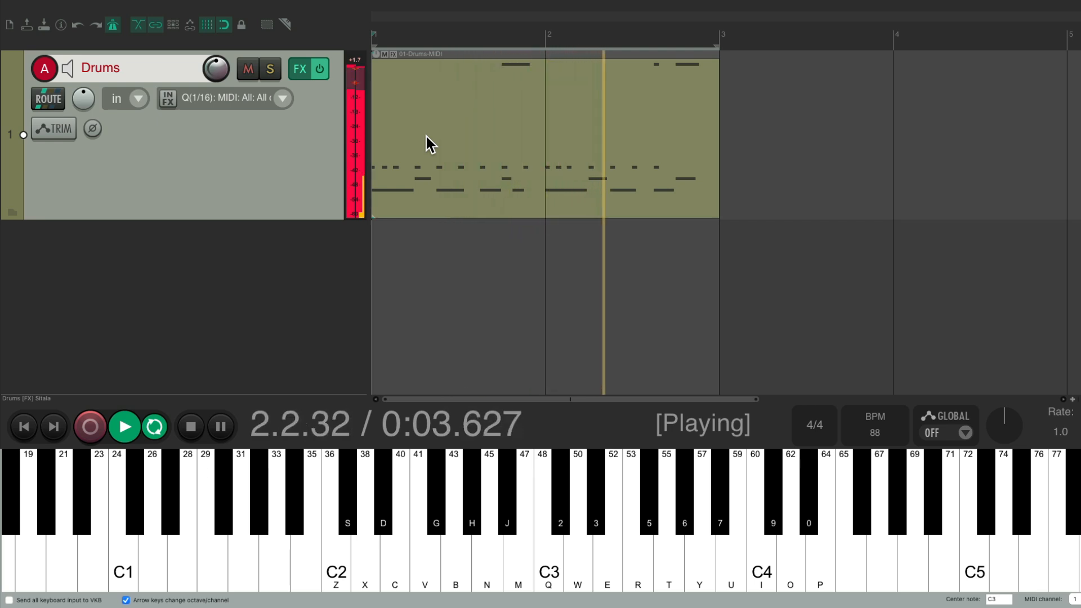
key(space)
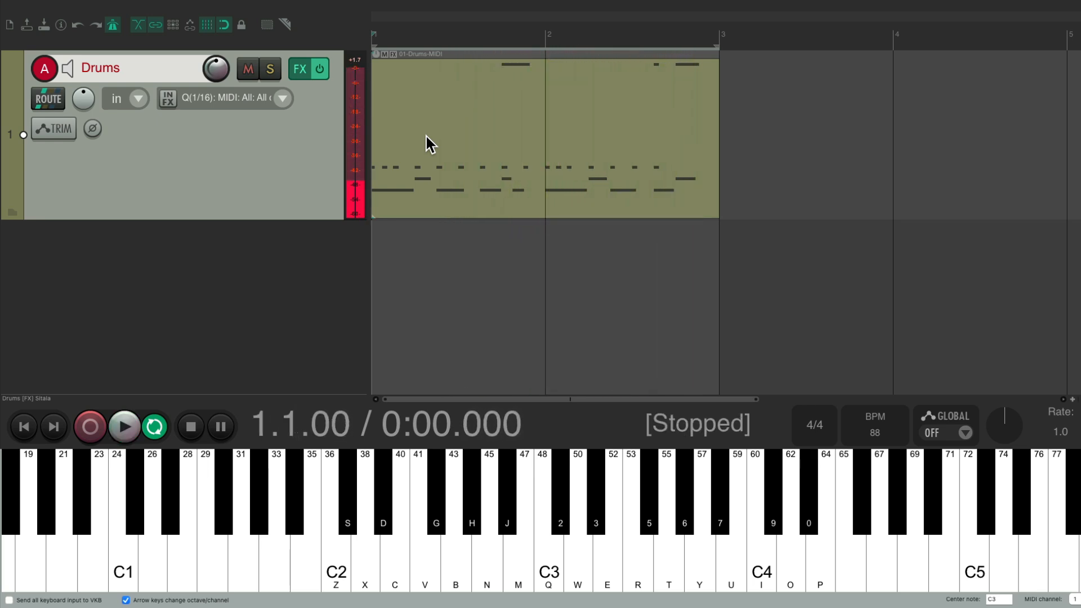